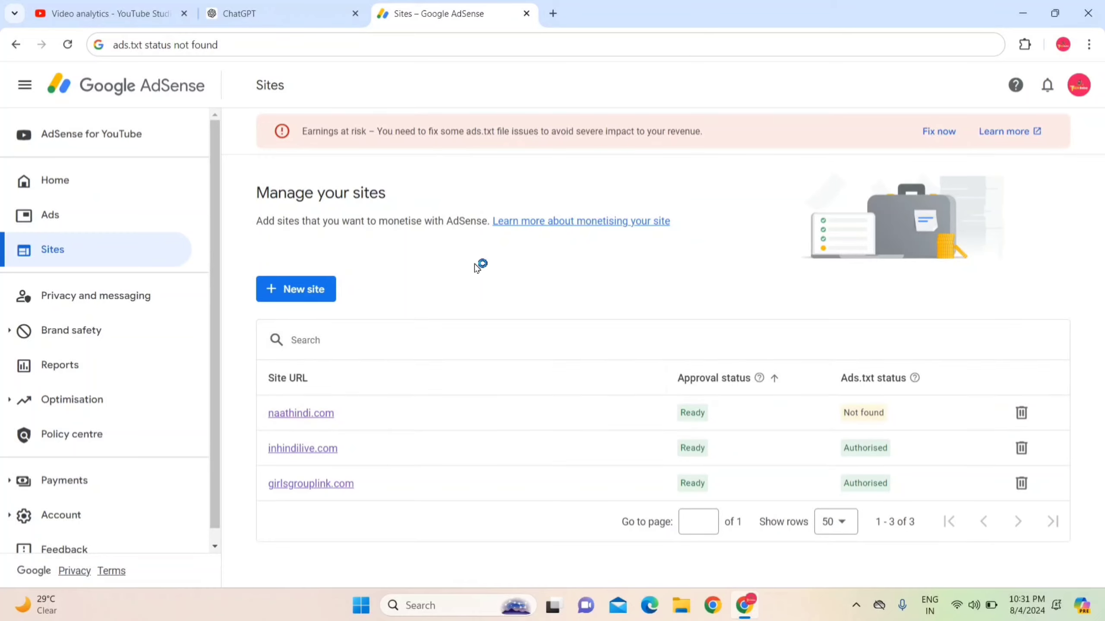
Step: Open Blogger in a new browser tab and go to the in Hindi Live blog's Settings
{"action": "left_click", "coordinate": [554, 14]}
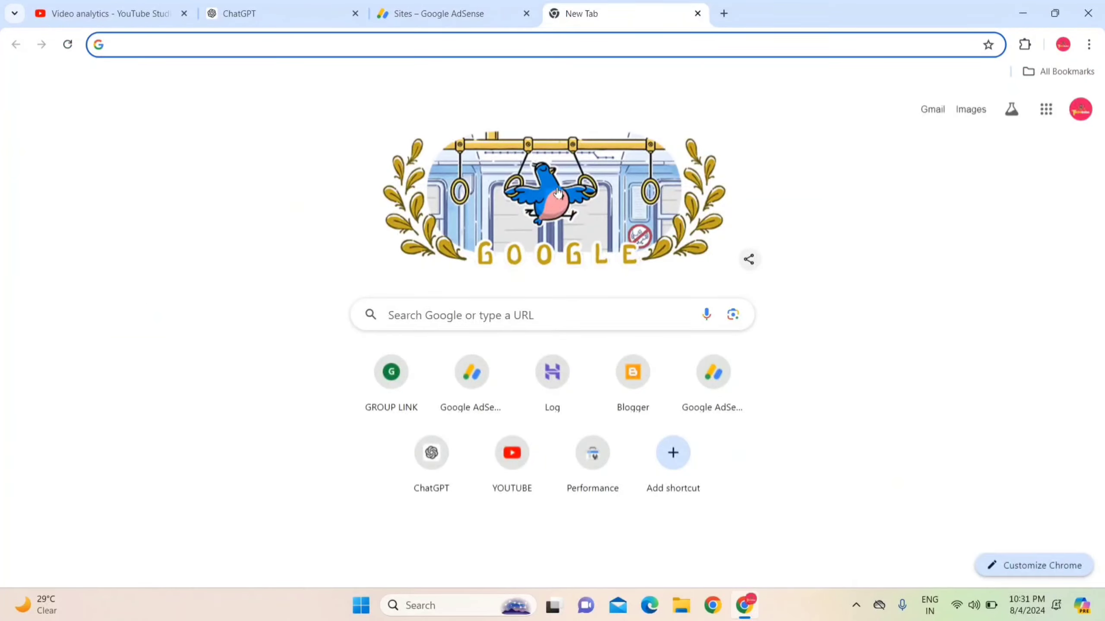
{"action": "left_click", "coordinate": [638, 385]}
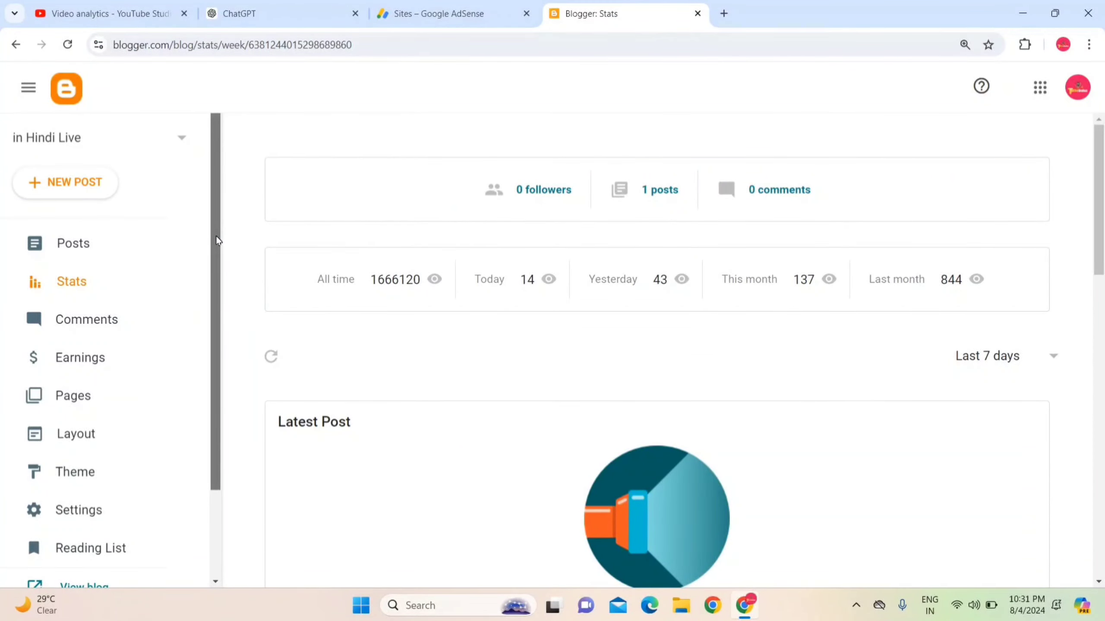
{"action": "scroll", "coordinate": [217, 240], "scroll_direction": "down", "scroll_amount": 2}
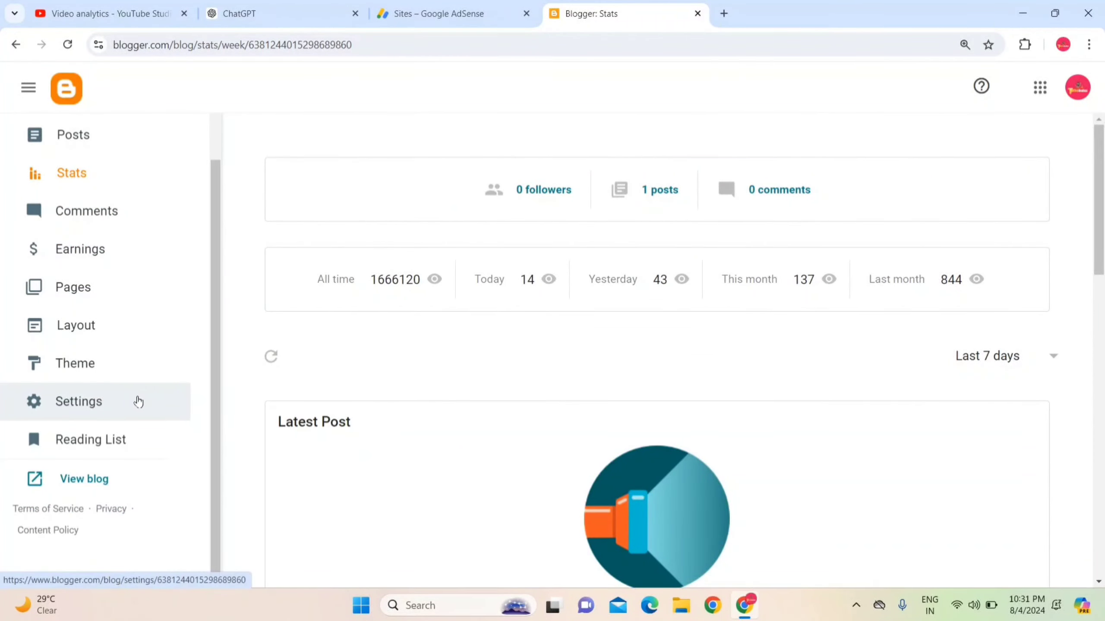
{"action": "left_click", "coordinate": [136, 401]}
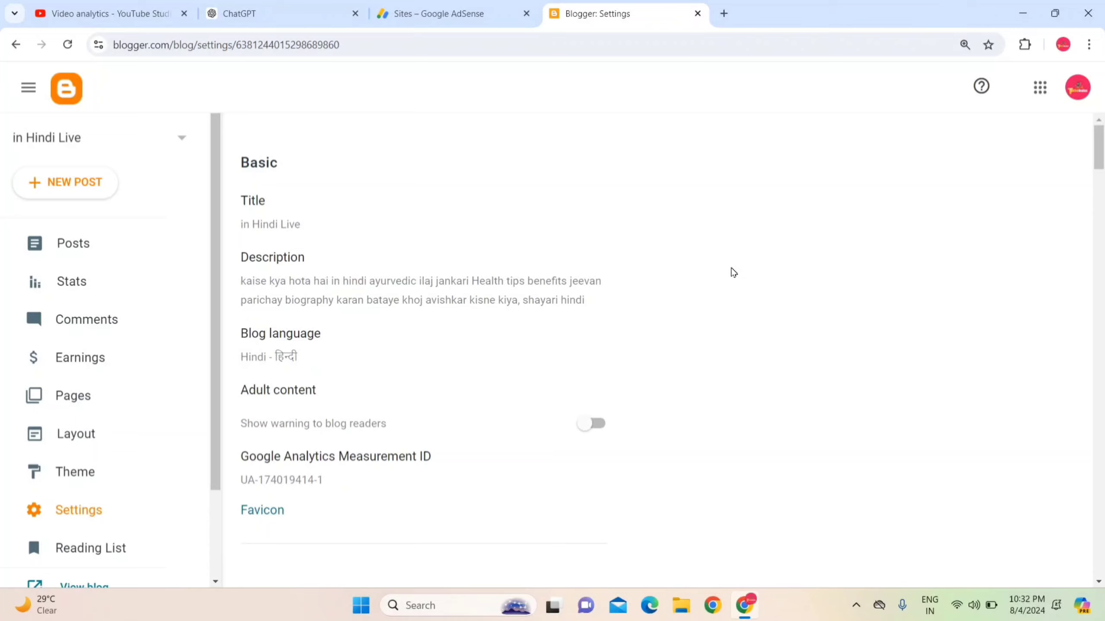
Step: Search the settings page for "ADS" to locate the Monetisation section with the custom ads.txt options
{"action": "key", "text": "ctrl+f"}
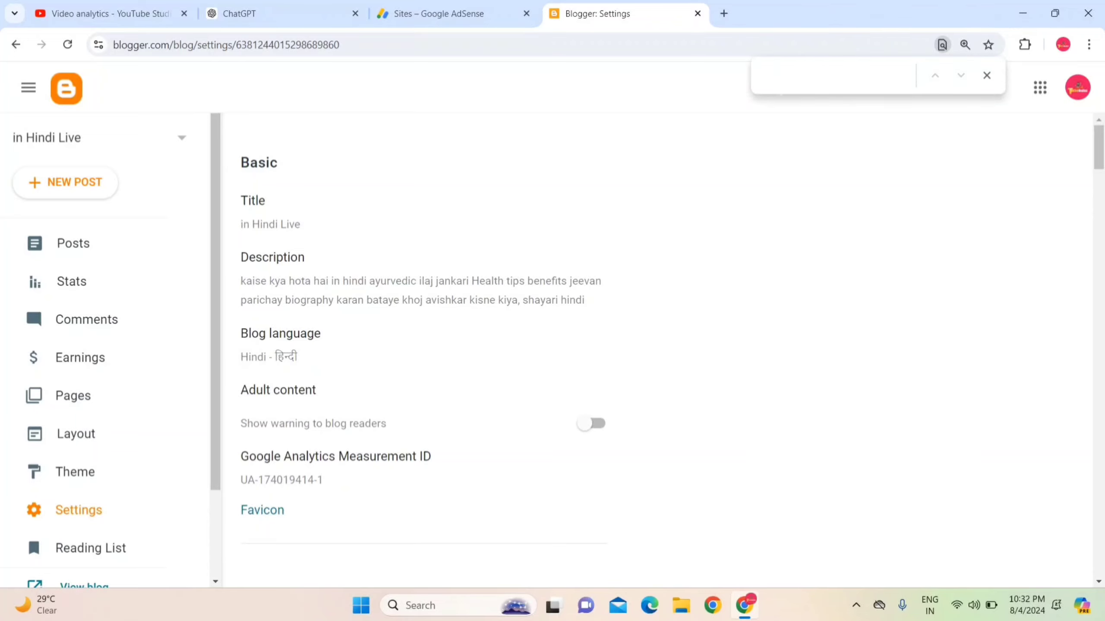
{"action": "type", "text": "ADS"}
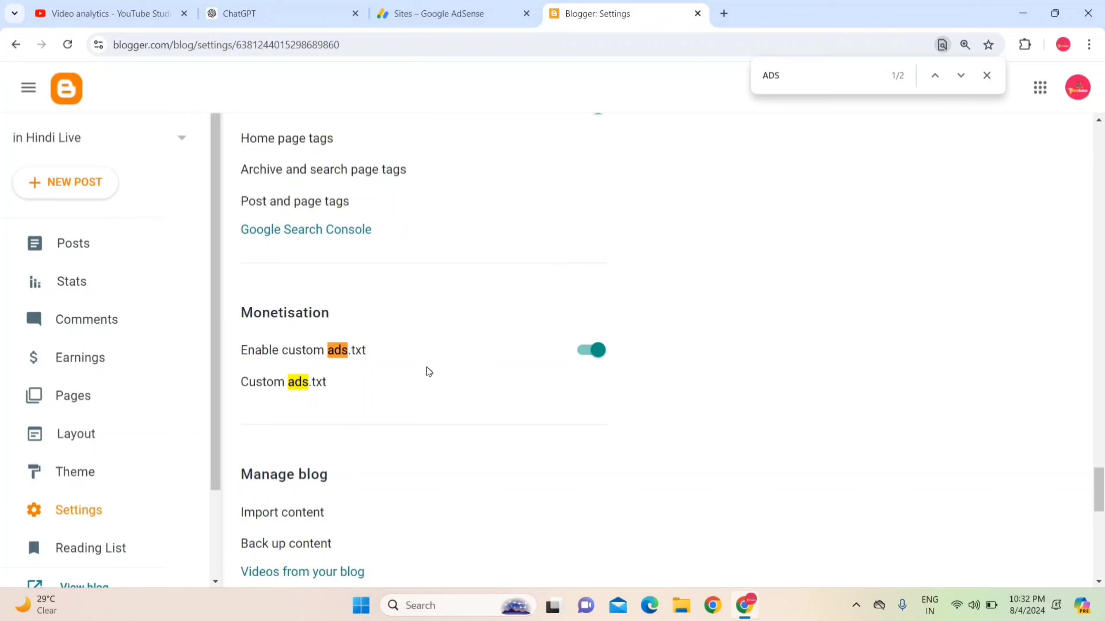
{"action": "left_click", "coordinate": [986, 75]}
{"action": "mouse_move", "coordinate": [1099, 489]}
{"action": "left_mouse_down"}
{"action": "mouse_move", "coordinate": [1102, 154]}
{"action": "mouse_move", "coordinate": [1103, 500]}
{"action": "mouse_move", "coordinate": [1103, 484]}
{"action": "left_mouse_up"}
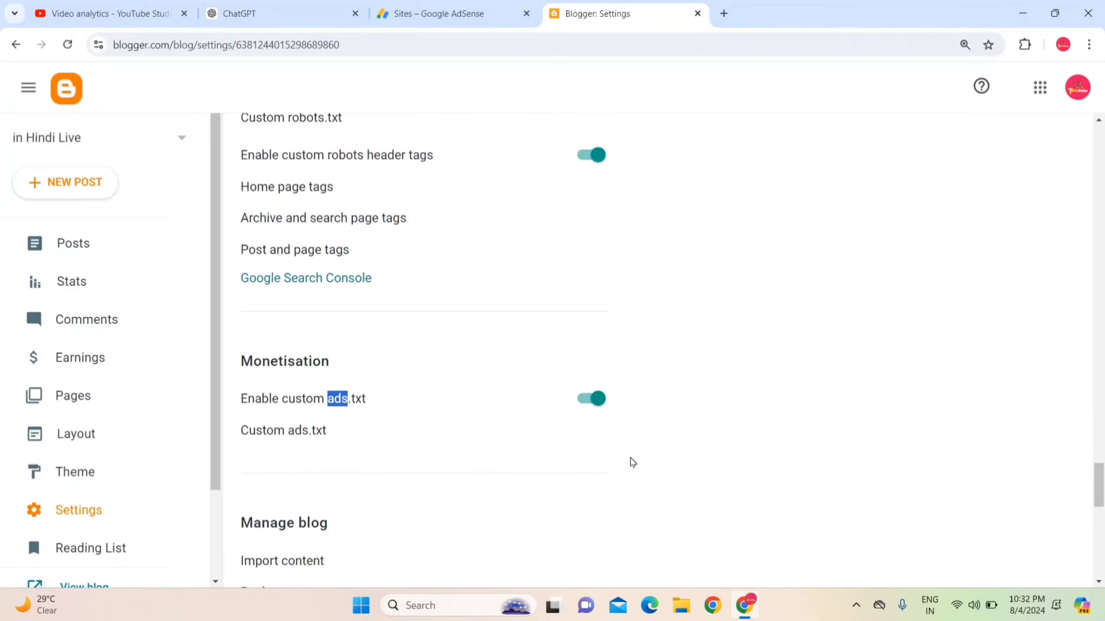
Step: Review the Enable custom ads.txt option under Monetisation and open the Custom ads.txt editor
{"action": "left_click", "coordinate": [317, 437]}
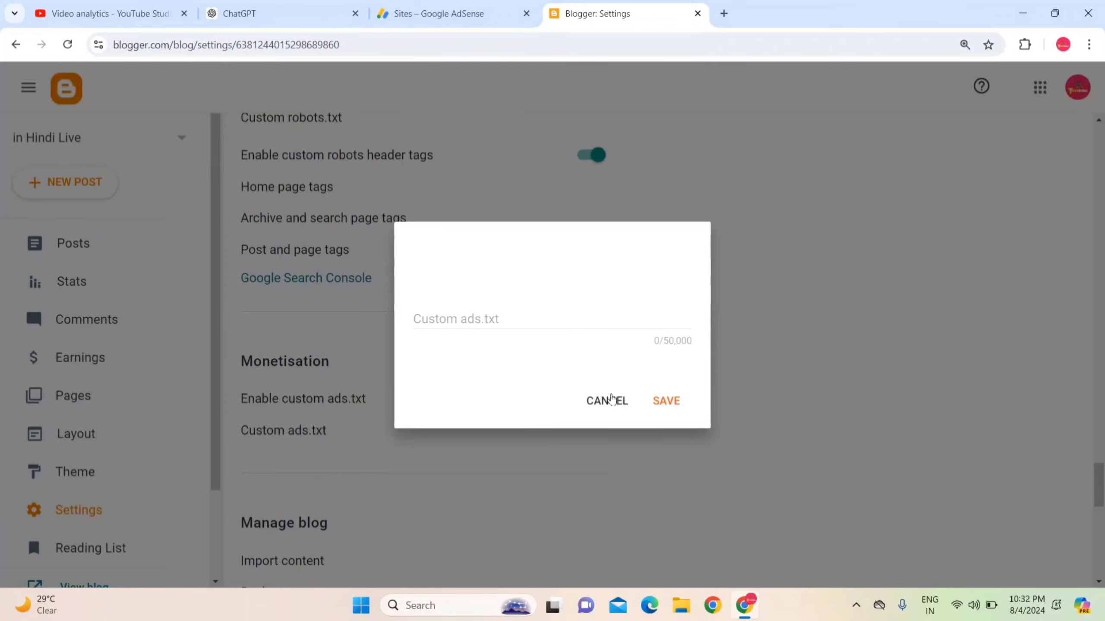
{"action": "left_click", "coordinate": [609, 400]}
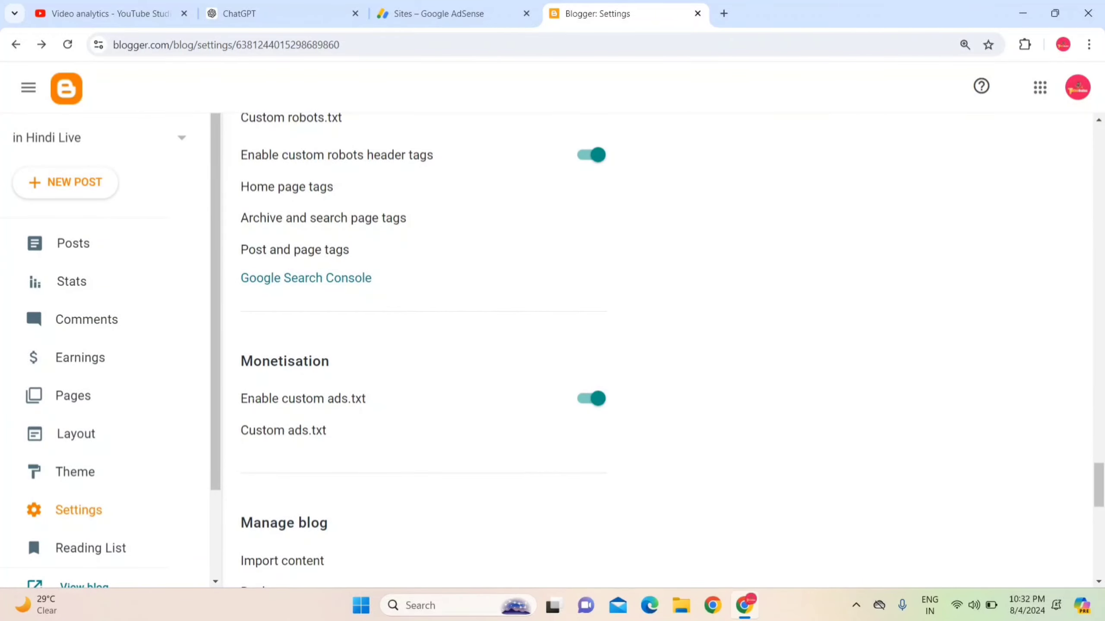
{"action": "left_click_drag", "start_coordinate": [242, 399], "coordinate": [370, 397]}
{"action": "left_click", "coordinate": [370, 397]}
{"action": "left_click_drag", "start_coordinate": [235, 401], "coordinate": [313, 399]}
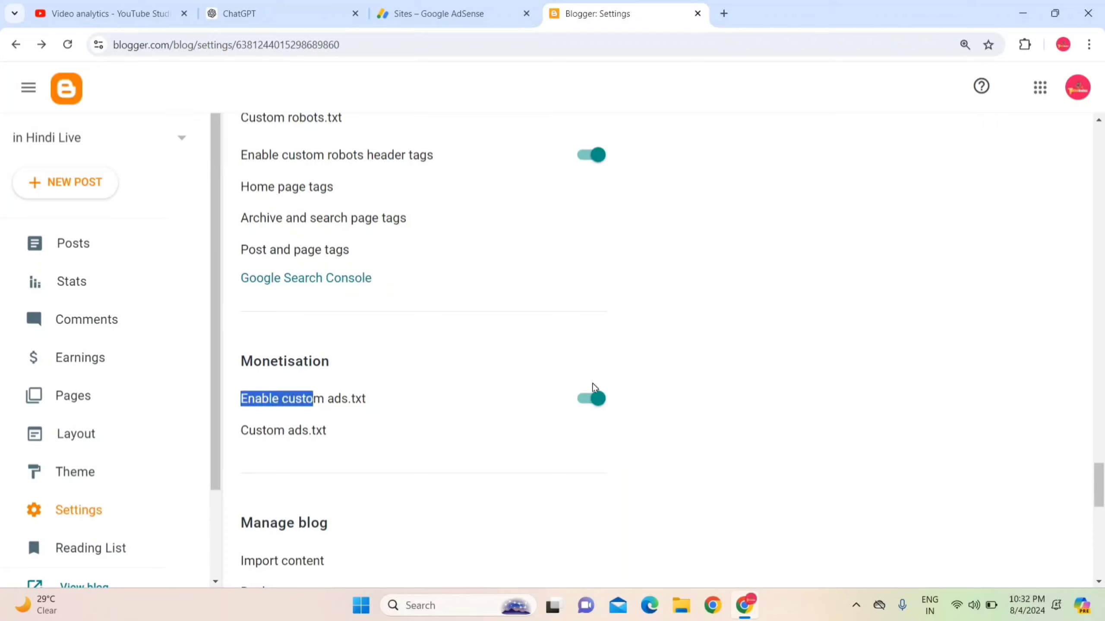
{"action": "left_click", "coordinate": [320, 434]}
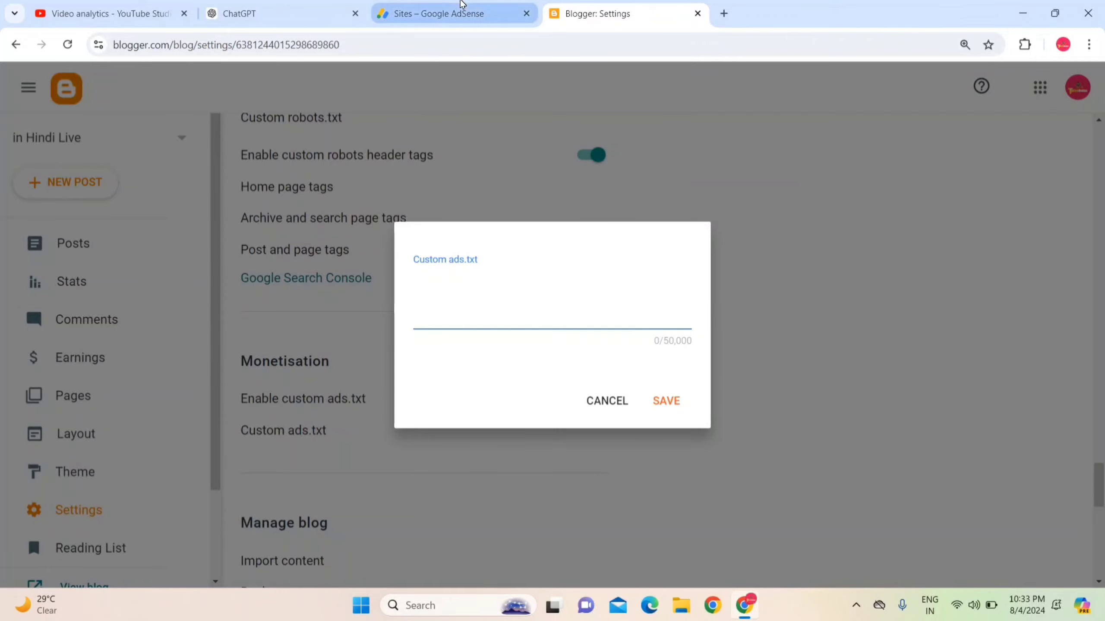
Step: Switch to AdSense, open the details of naathindi.com and copy its ads.txt code
{"action": "left_click", "coordinate": [463, 6]}
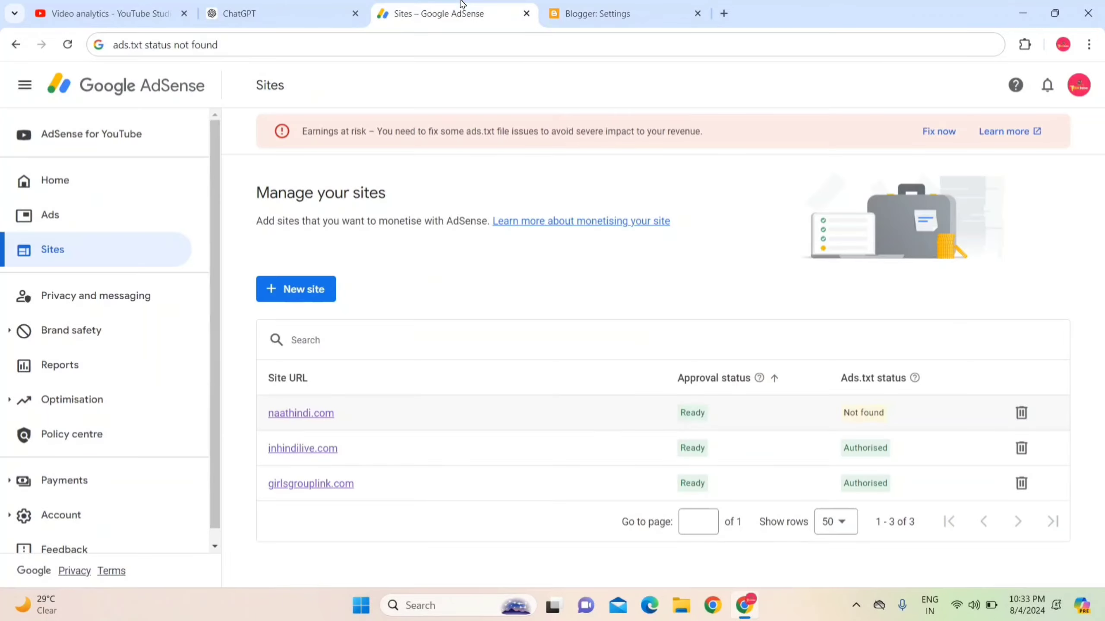
{"action": "left_click", "coordinate": [315, 418]}
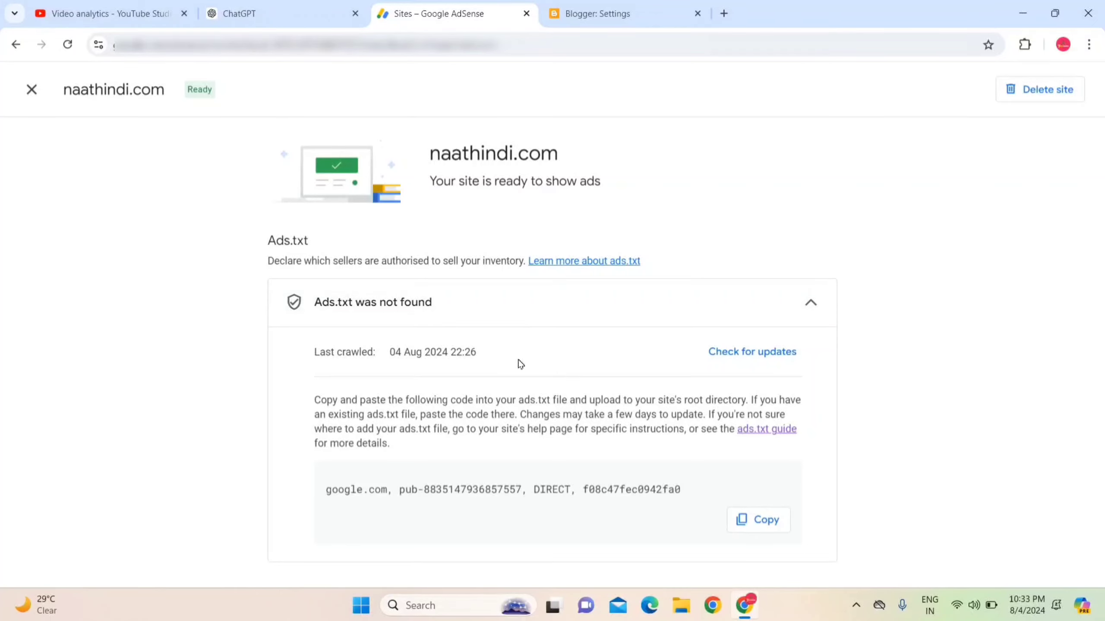
{"action": "left_click_drag", "start_coordinate": [326, 489], "coordinate": [656, 490]}
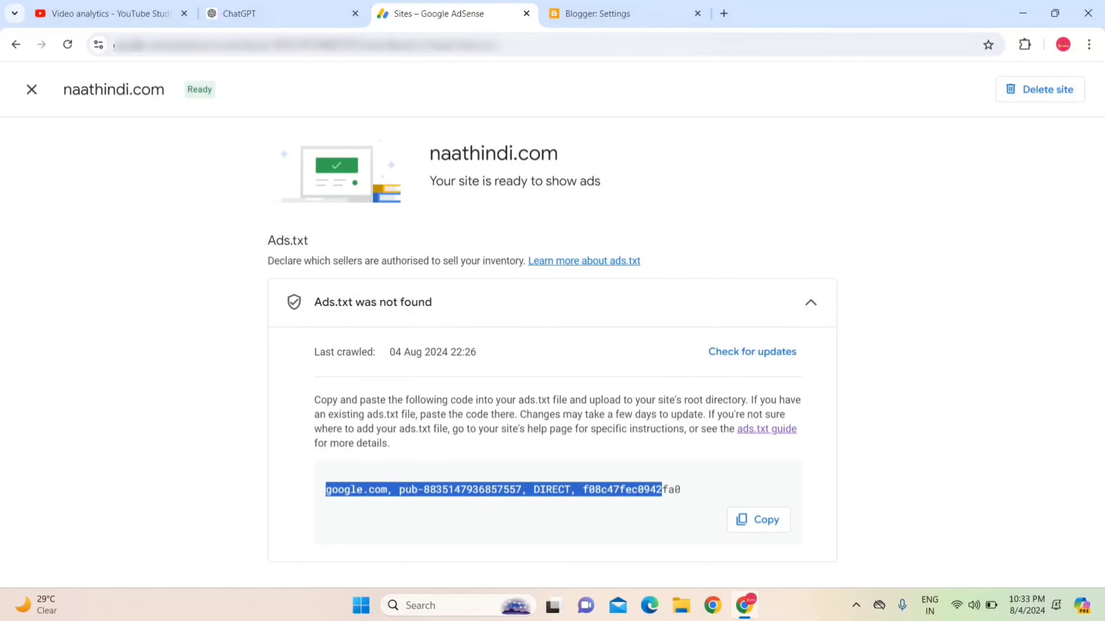
{"action": "left_click", "coordinate": [661, 502]}
{"action": "left_click", "coordinate": [742, 520]}
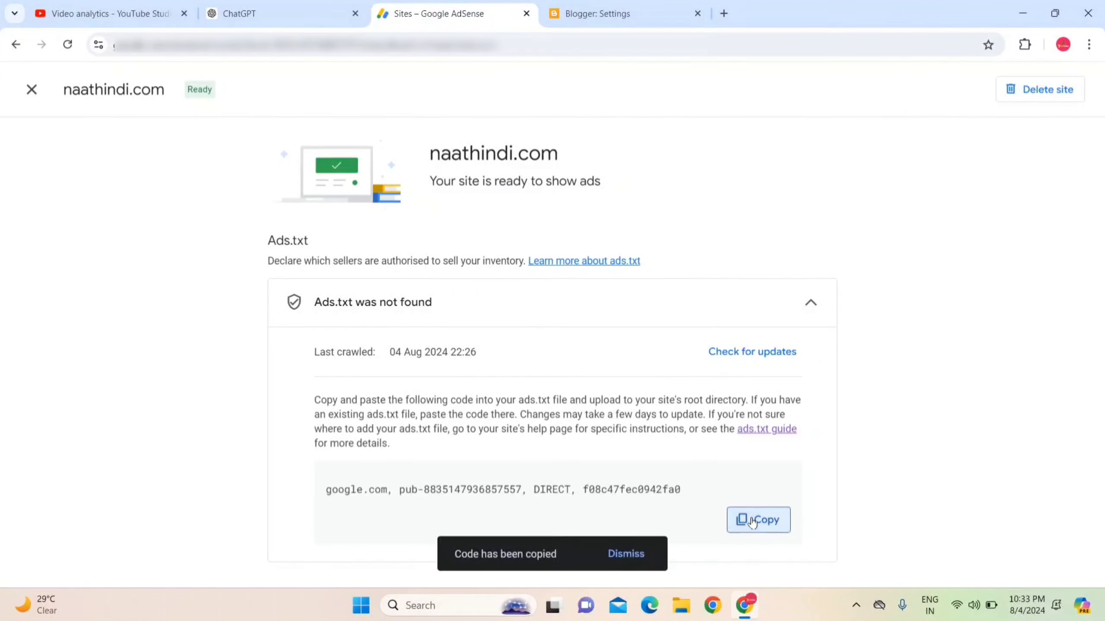
Step: Switch to Blogger, paste the copied ads.txt code into the Custom ads.txt setting and save it
{"action": "left_click", "coordinate": [578, 5]}
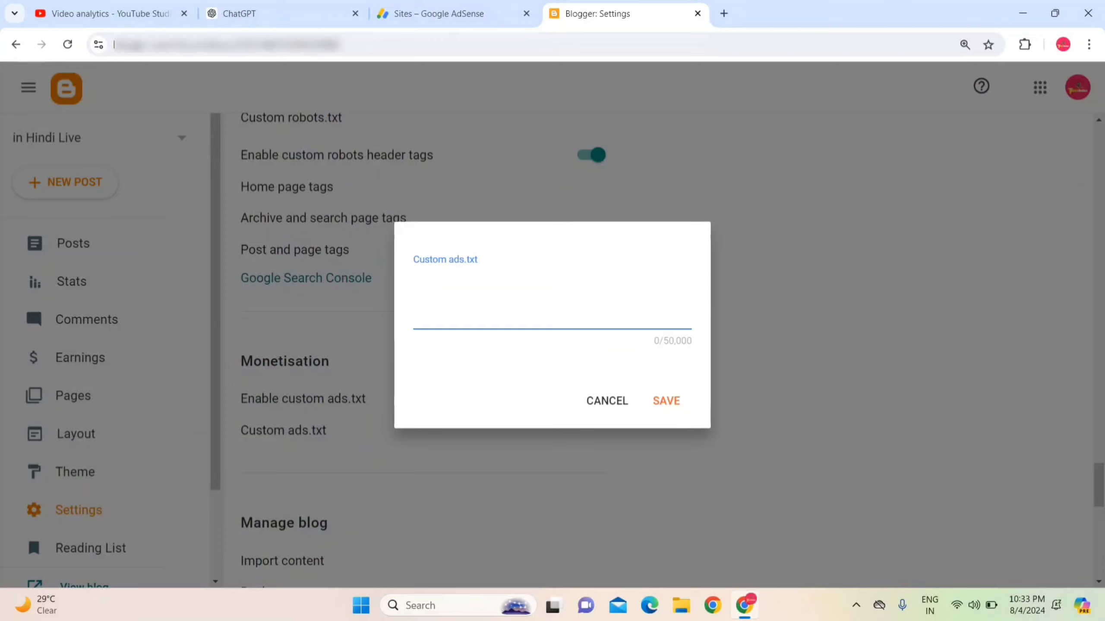
{"action": "right_click", "coordinate": [428, 286]}
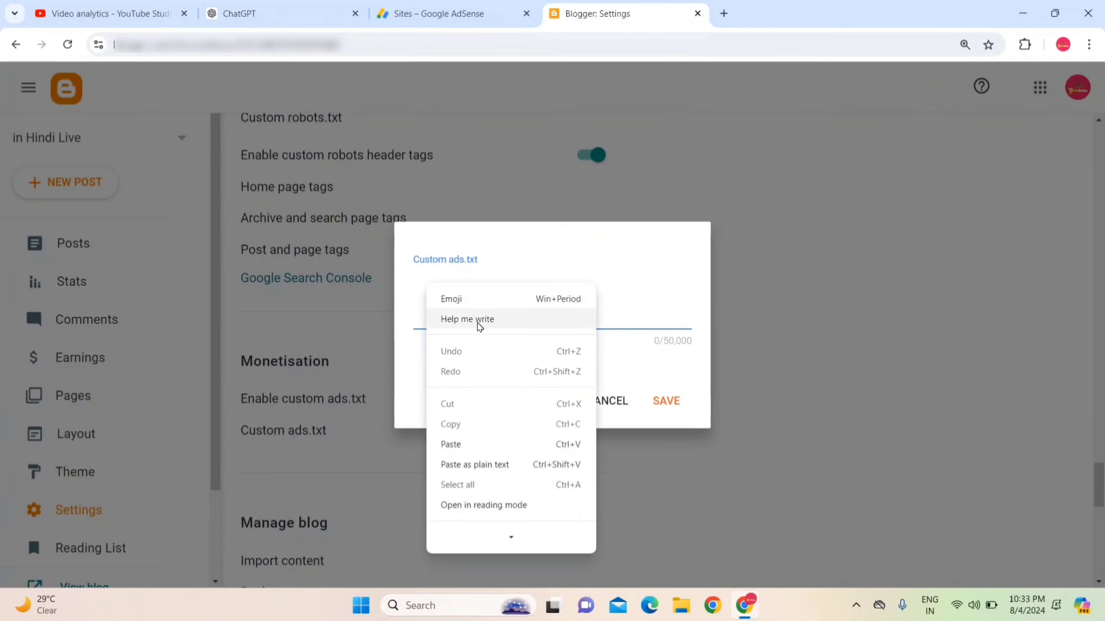
{"action": "left_click", "coordinate": [453, 444]}
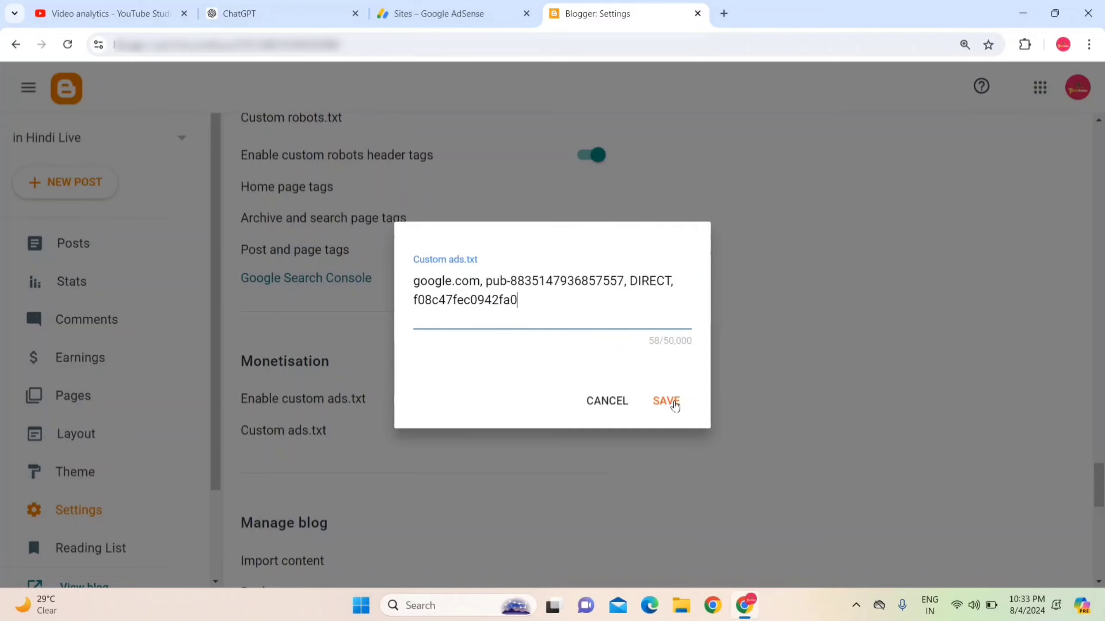
{"action": "left_click", "coordinate": [669, 397]}
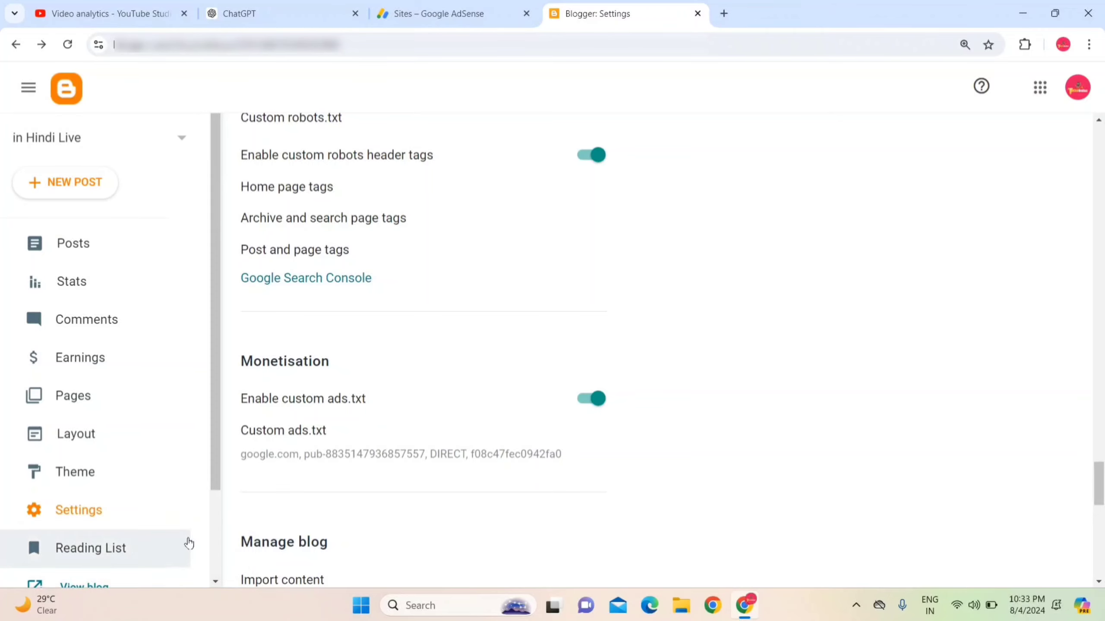
Step: Switch to AdSense and check naathindi.com for ads.txt updates
{"action": "left_click", "coordinate": [439, 6]}
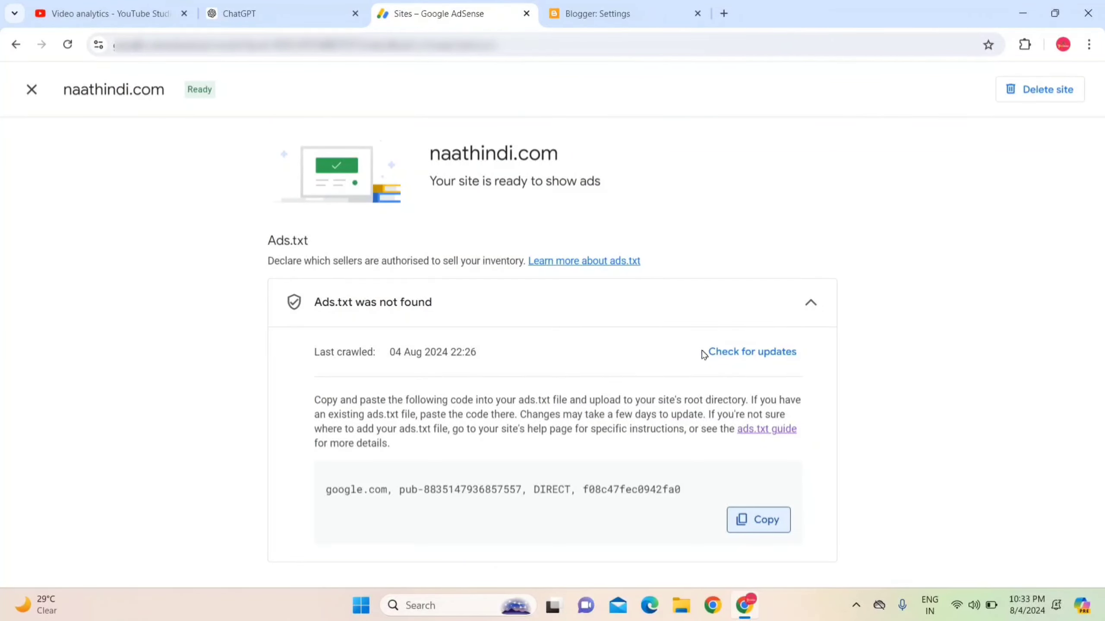
{"action": "left_click", "coordinate": [747, 354]}
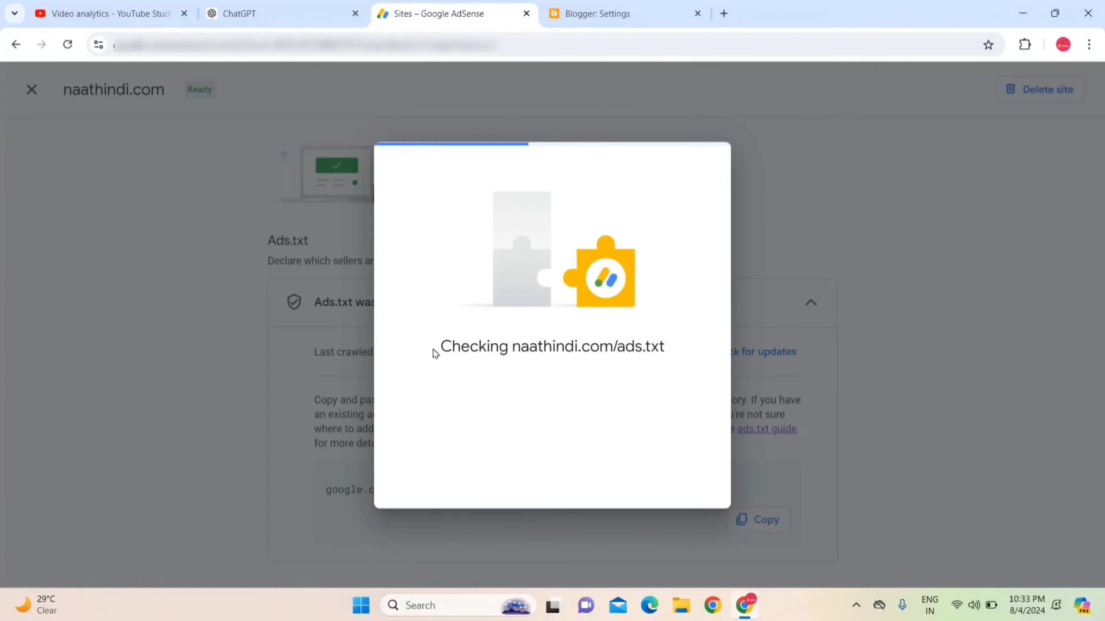
{"action": "left_click_drag", "start_coordinate": [434, 348], "coordinate": [656, 350]}
{"action": "left_click", "coordinate": [658, 351]}
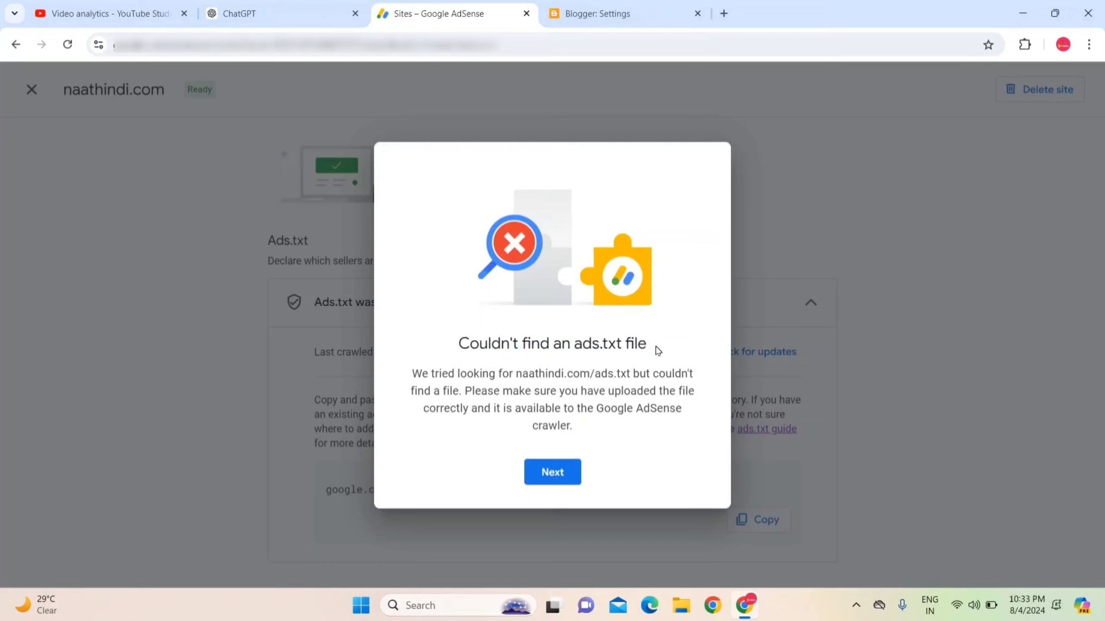
Step: Read the heading of the ads.txt check result for naathindi.com
{"action": "left_click_drag", "start_coordinate": [455, 348], "coordinate": [663, 346]}
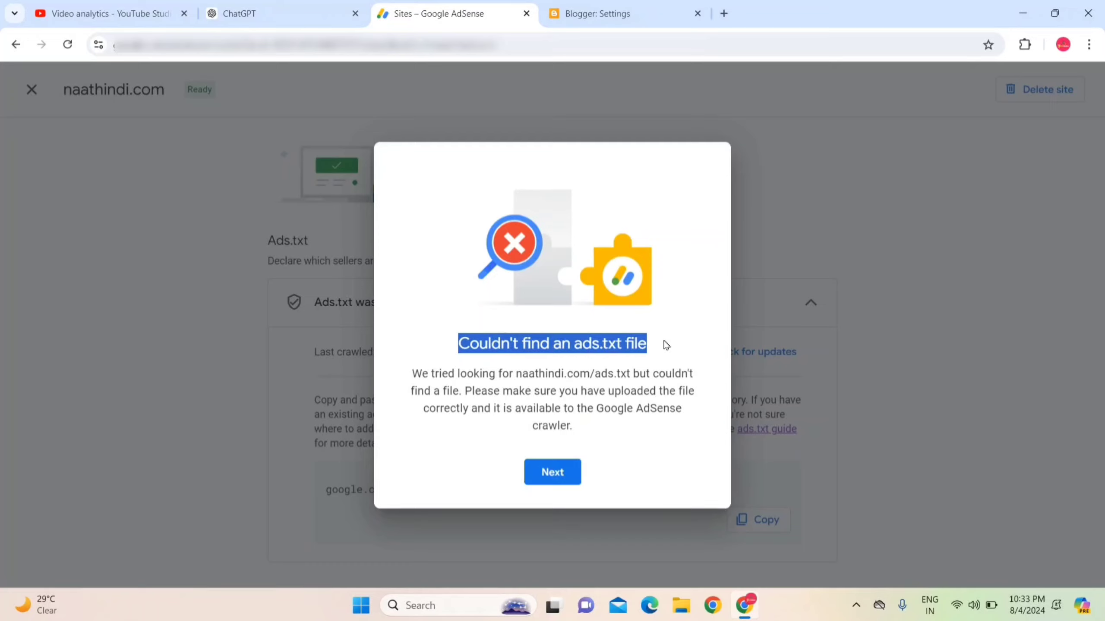
{"action": "left_click", "coordinate": [664, 346]}
{"action": "left_click_drag", "start_coordinate": [453, 352], "coordinate": [573, 346]}
{"action": "left_click", "coordinate": [573, 346]}
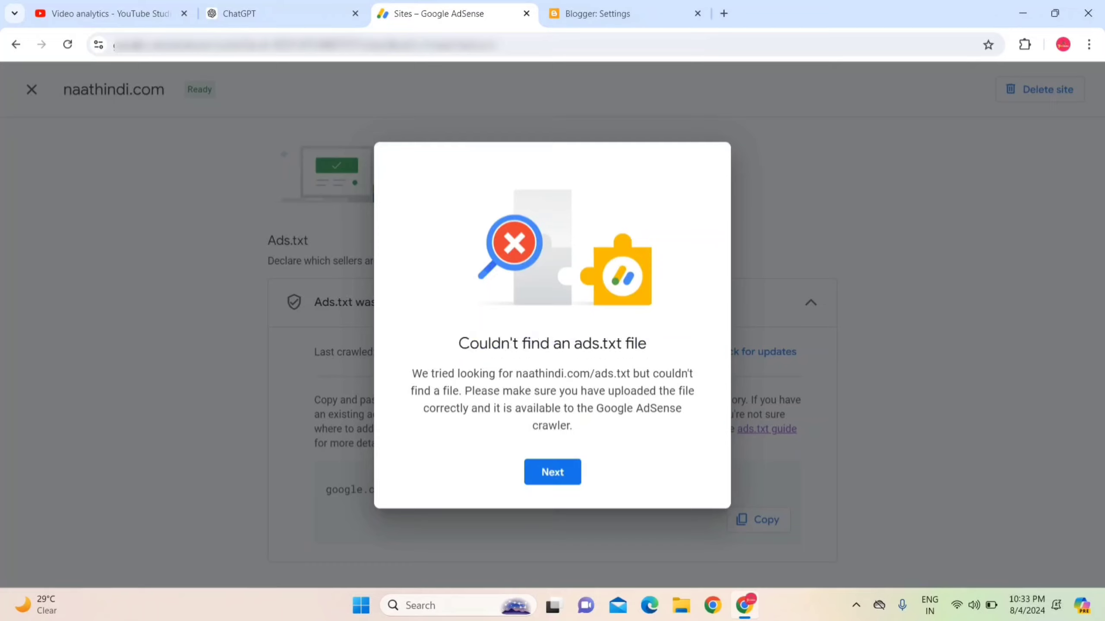
{"action": "left_click_drag", "start_coordinate": [443, 349], "coordinate": [613, 346]}
{"action": "left_click", "coordinate": [612, 345]}
{"action": "left_click_drag", "start_coordinate": [454, 349], "coordinate": [613, 347]}
{"action": "left_click", "coordinate": [613, 346]}
{"action": "left_click_drag", "start_coordinate": [454, 346], "coordinate": [621, 346]}
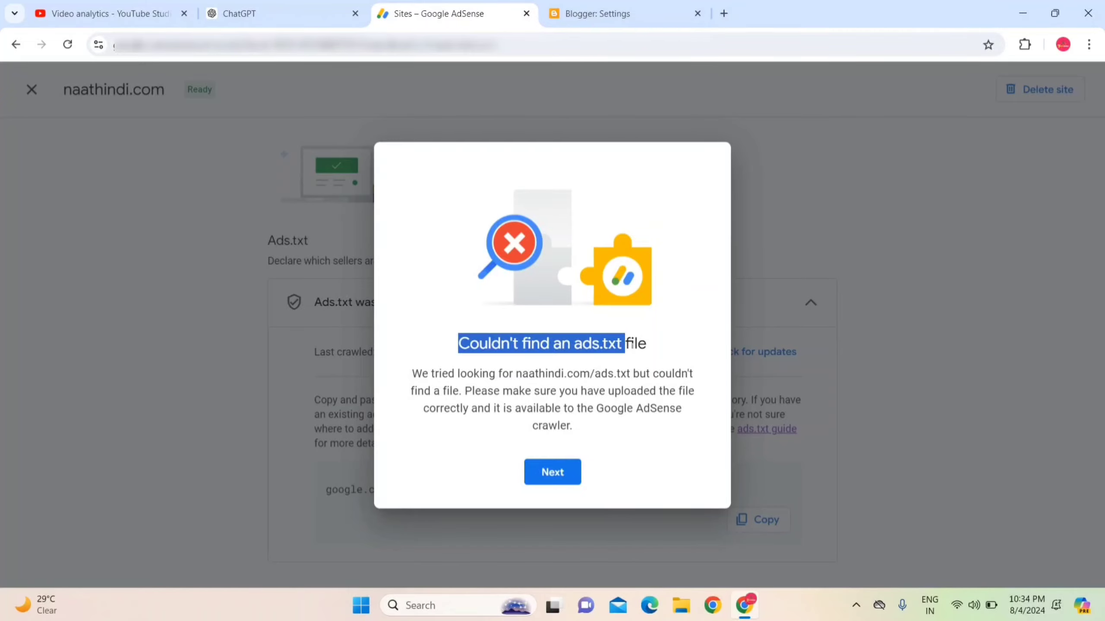
{"action": "left_click", "coordinate": [621, 346]}
{"action": "left_click_drag", "start_coordinate": [454, 344], "coordinate": [686, 351]}
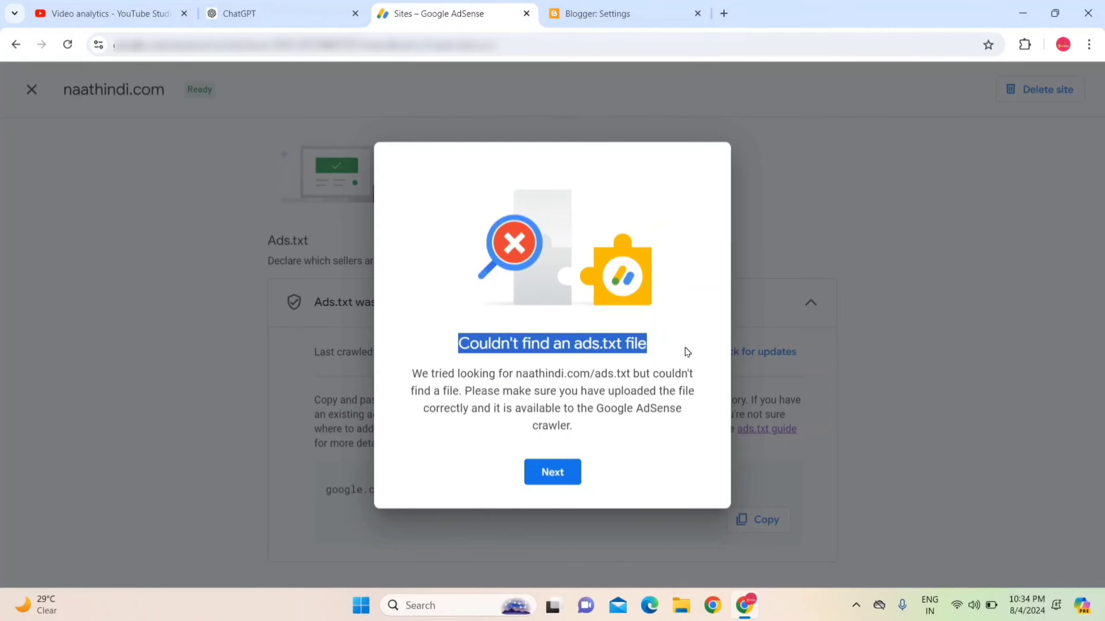
Step: Switch to Blogger, delete the code from the Custom ads.txt setting and save the empty value
{"action": "left_click", "coordinate": [646, 6]}
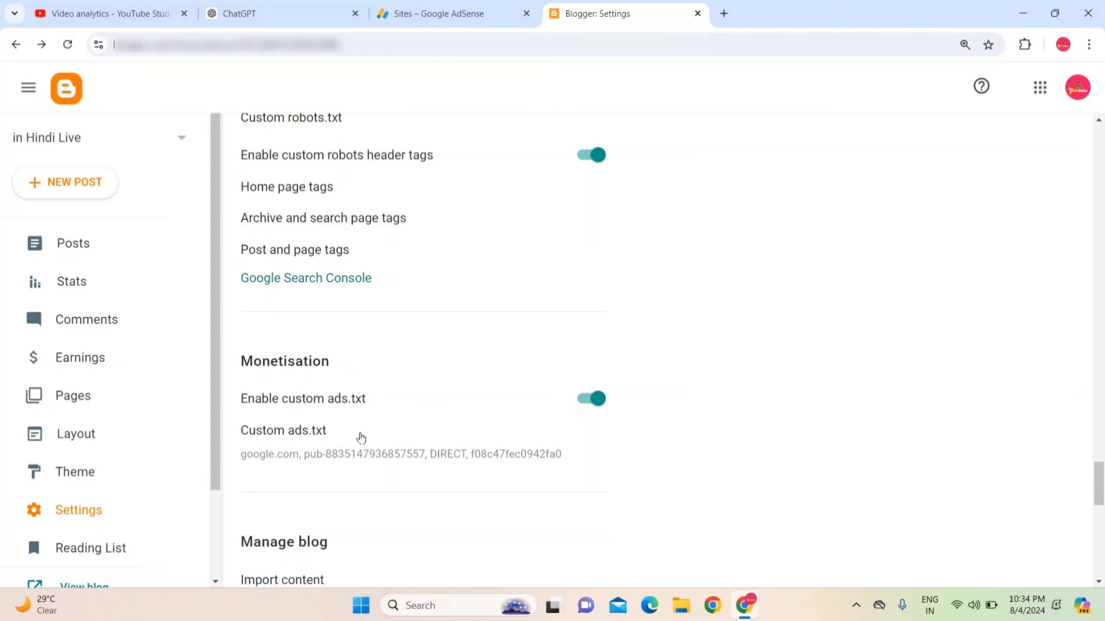
{"action": "left_click", "coordinate": [377, 432]}
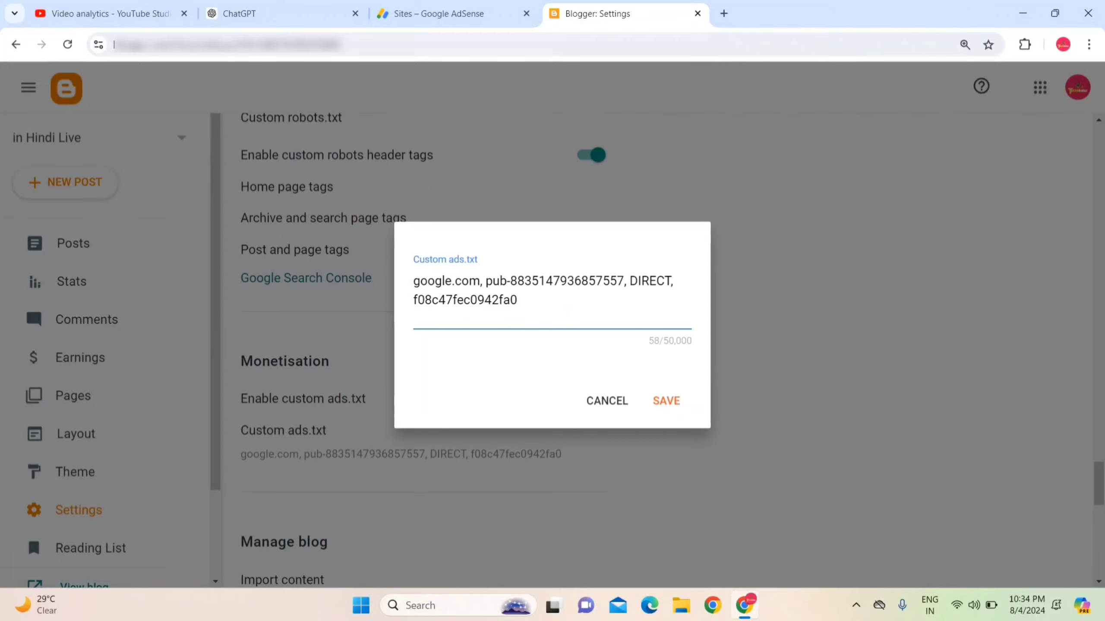
{"action": "key", "text": "ctrl+a"}
{"action": "key", "text": "BackSpace"}
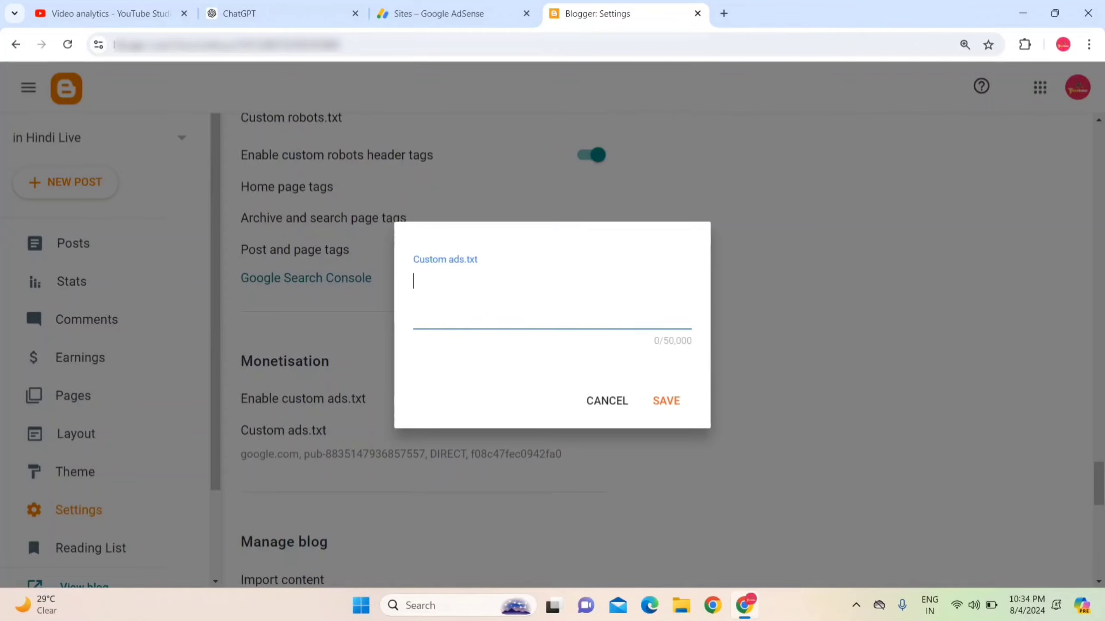
{"action": "left_click", "coordinate": [681, 405]}
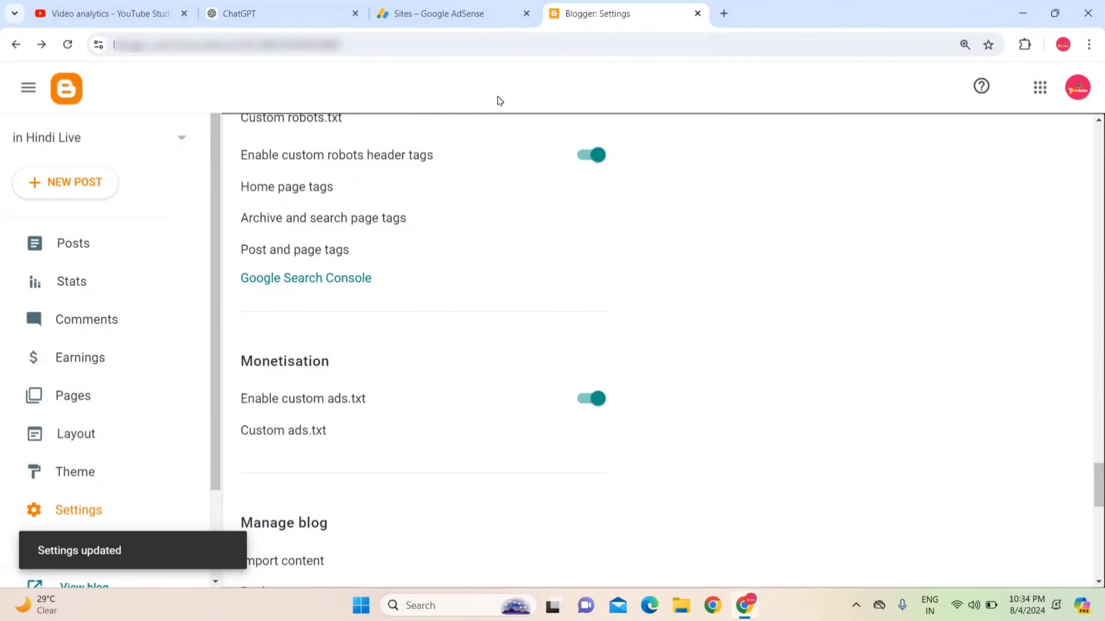
Step: Return to AdSense, dismiss the ads.txt check result and close the Blogger tab
{"action": "left_click", "coordinate": [421, 14]}
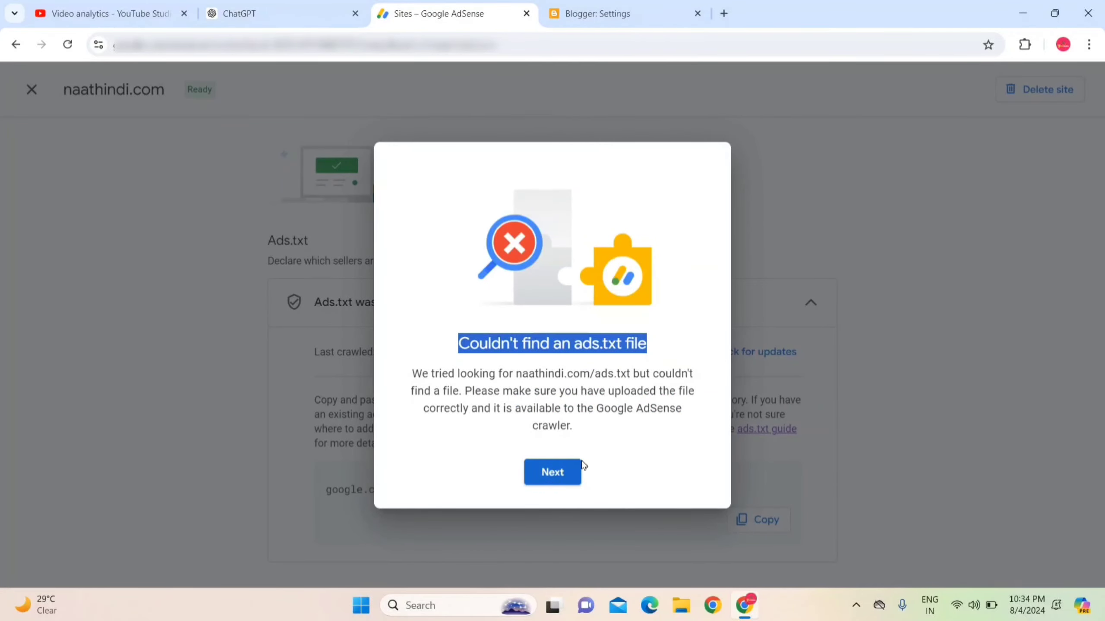
{"action": "left_click", "coordinate": [566, 473]}
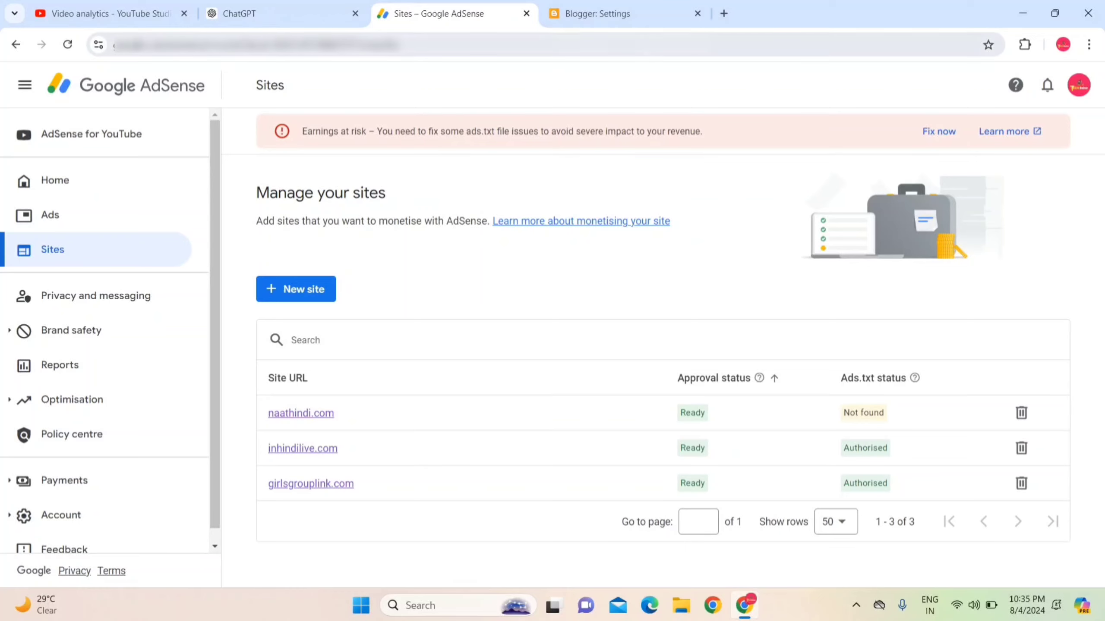
{"action": "left_click", "coordinate": [698, 13]}
Step: Open Hostinger in a new browser tab and go to its Home page
{"action": "left_click", "coordinate": [554, 13]}
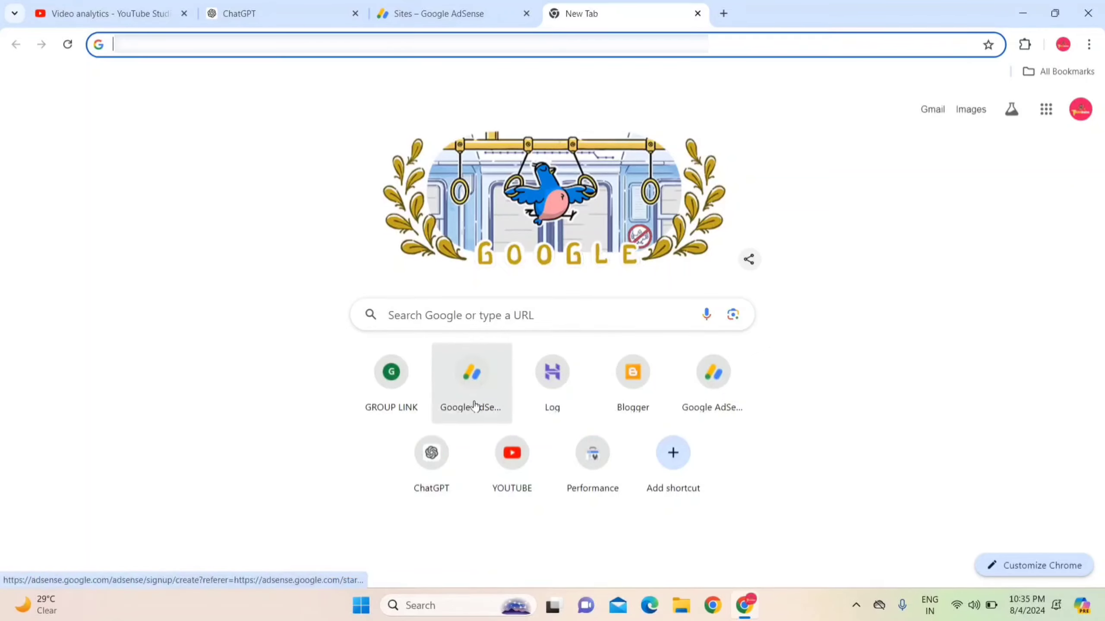
{"action": "left_click", "coordinate": [558, 377]}
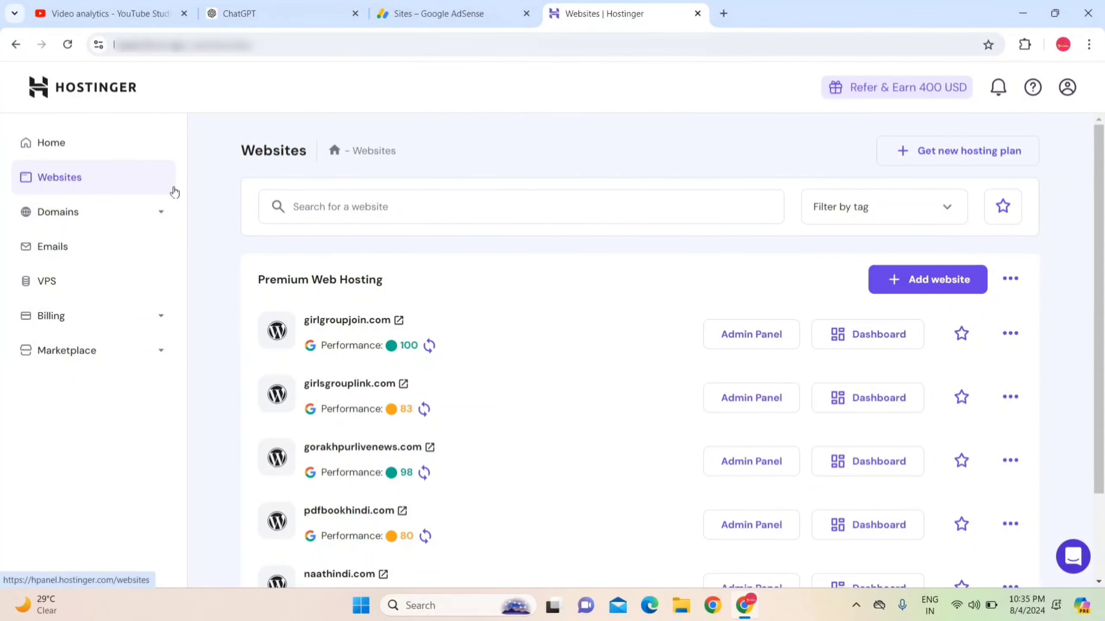
{"action": "left_click", "coordinate": [94, 148]}
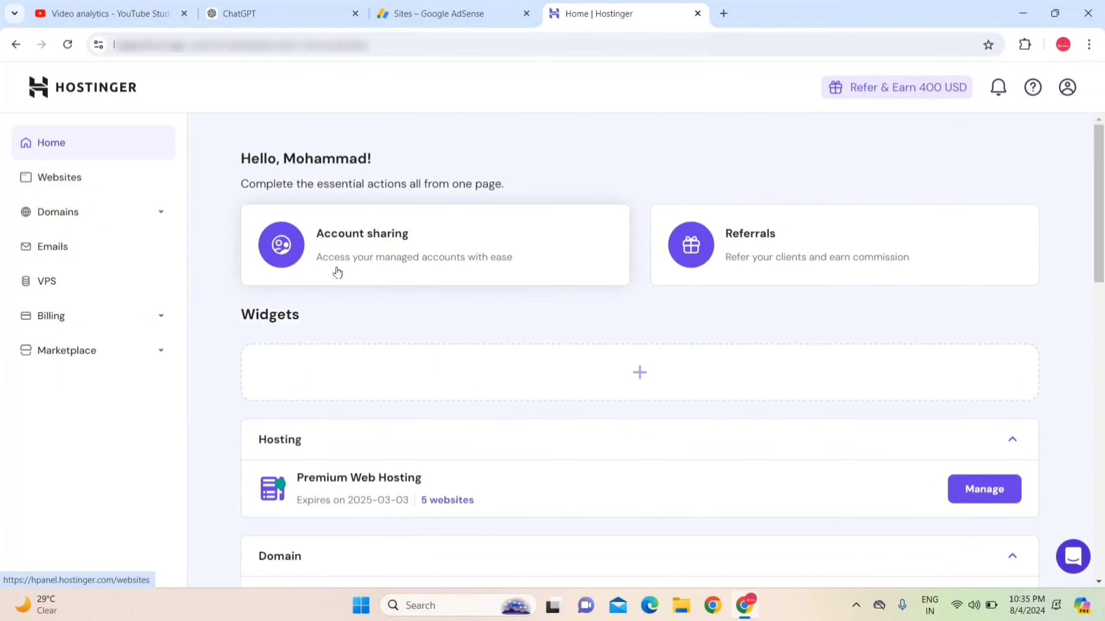
Step: Open the naathindi.com dashboard from the Premium Web Hosting plan's list of websites
{"action": "left_click", "coordinate": [455, 501]}
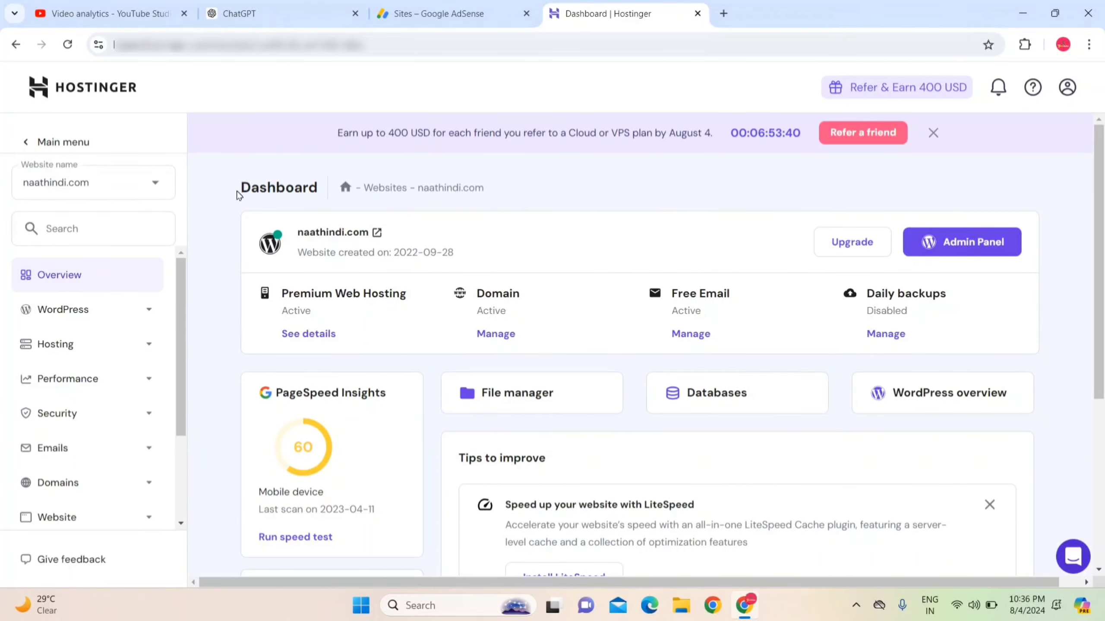
{"action": "left_click_drag", "start_coordinate": [236, 193], "coordinate": [312, 195]}
{"action": "left_click", "coordinate": [313, 197]}
Step: Open the File Manager for the files of naathindi.com only and go into the public_html folder
{"action": "left_click_drag", "start_coordinate": [181, 305], "coordinate": [186, 394]}
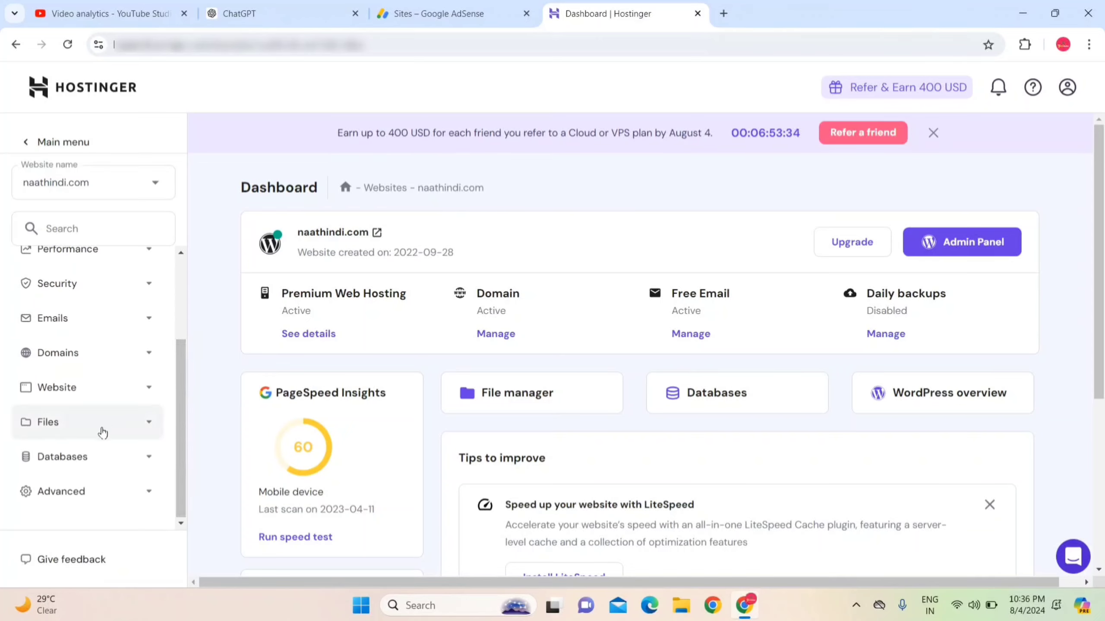
{"action": "left_click", "coordinate": [114, 428]}
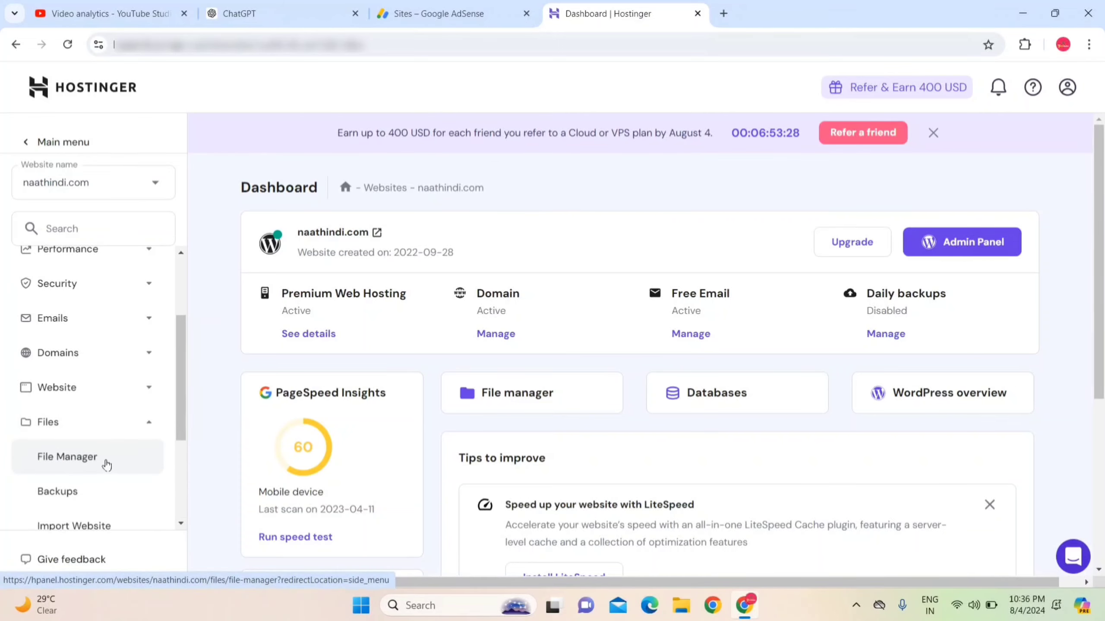
{"action": "left_click", "coordinate": [106, 464]}
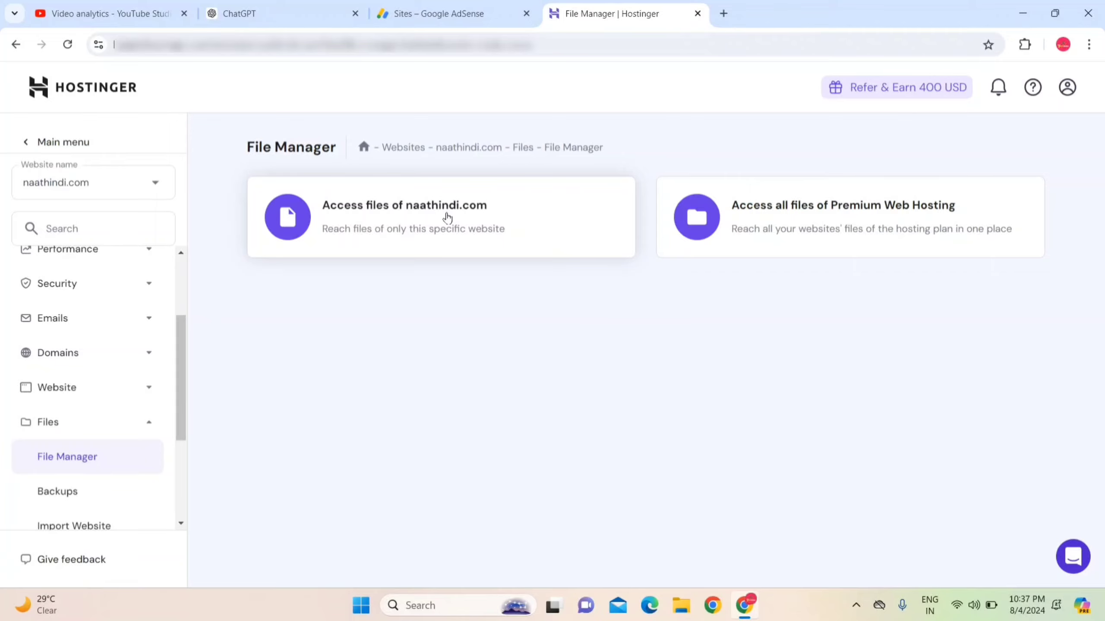
{"action": "left_click", "coordinate": [408, 219]}
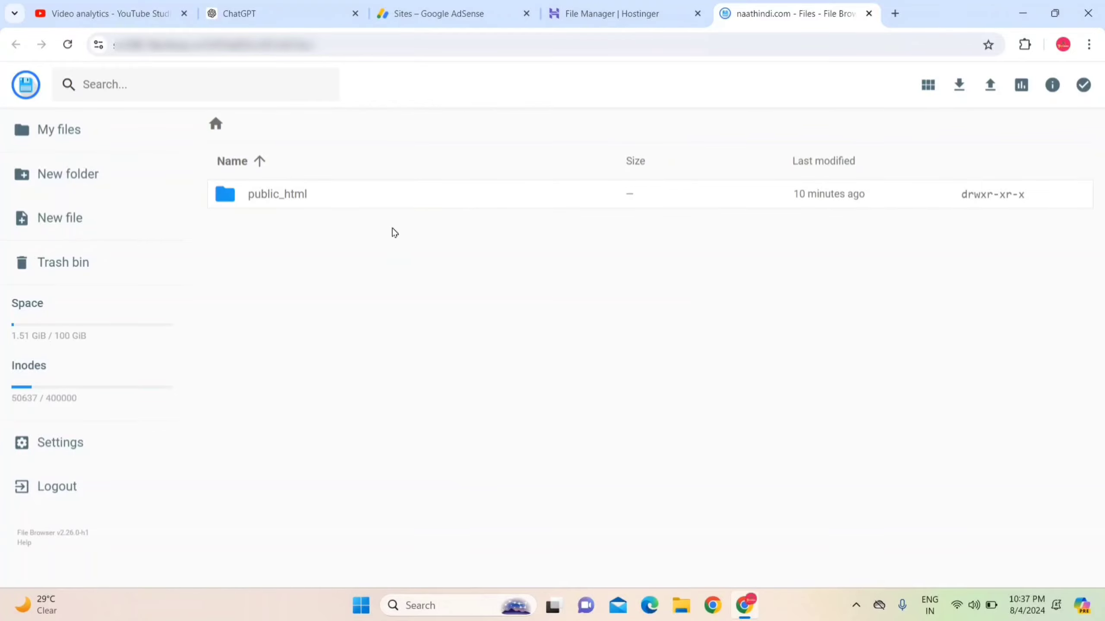
{"action": "double_click", "coordinate": [278, 200]}
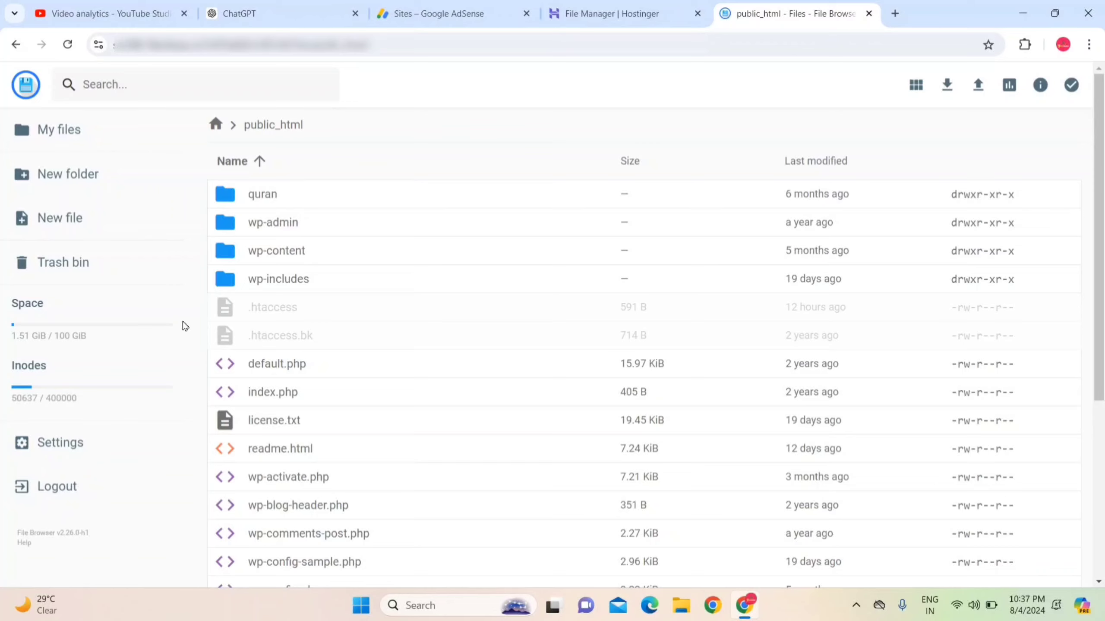
Step: Create a new file named ads.txt in the public_html folder
{"action": "left_click", "coordinate": [92, 227]}
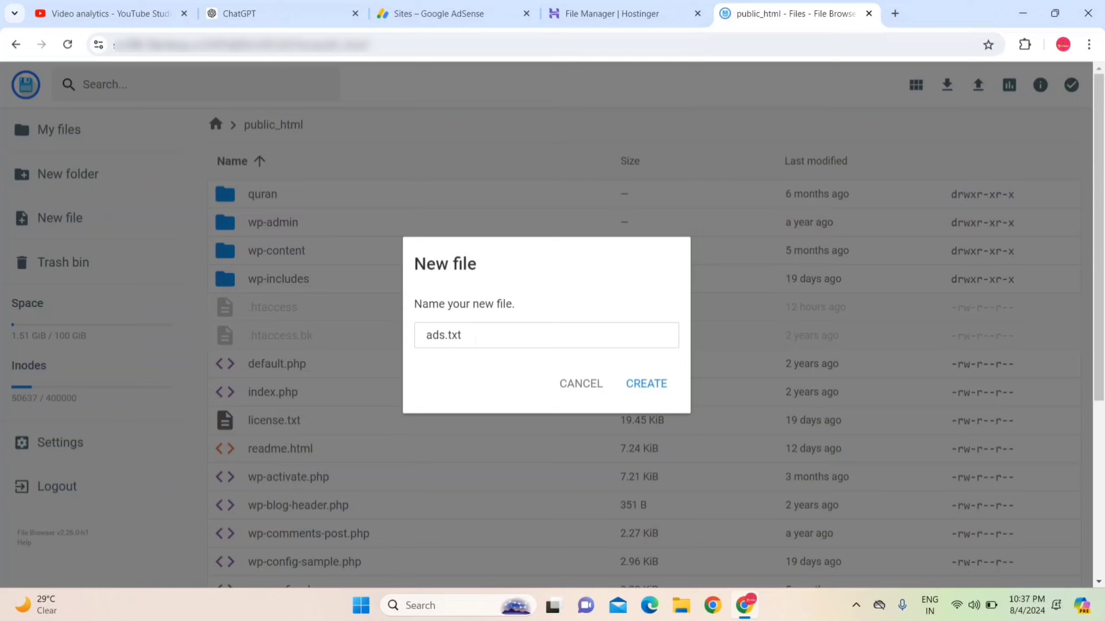
{"action": "key", "text": "ctrl+a"}
{"action": "key", "text": "End"}
{"action": "key", "text": "ctrl+a"}
{"action": "key", "text": "End"}
{"action": "key", "text": "ctrl+a"}
{"action": "key", "text": "End"}
{"action": "left_click", "coordinate": [658, 389]}
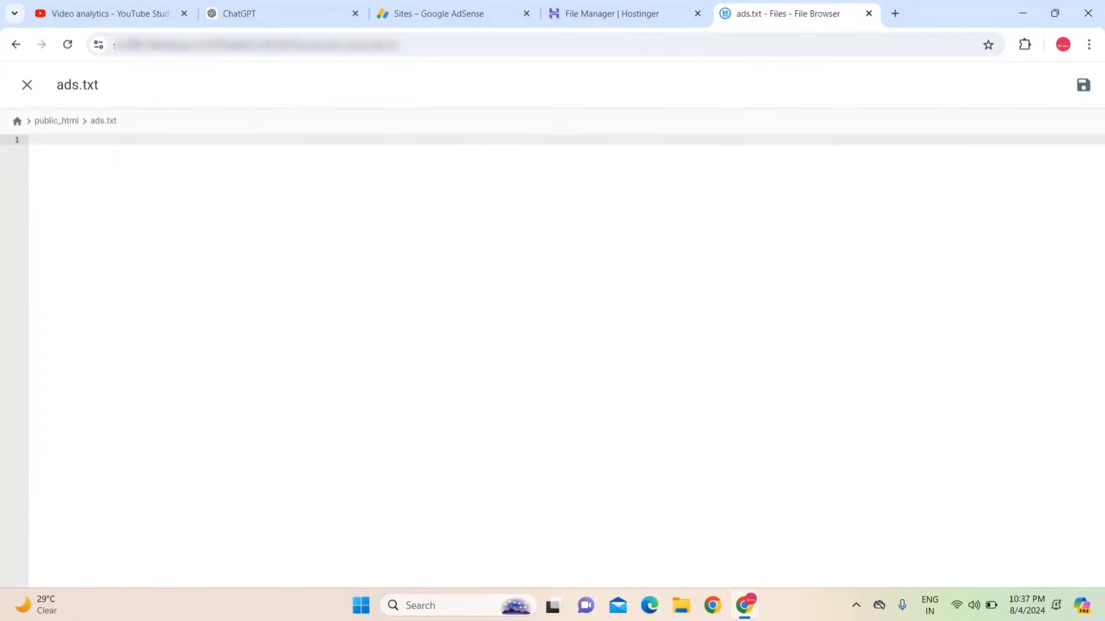
{"action": "key", "text": "Return"}
{"action": "key", "text": "Return"}
{"action": "key", "text": "Return"}
{"action": "key", "text": "Return"}
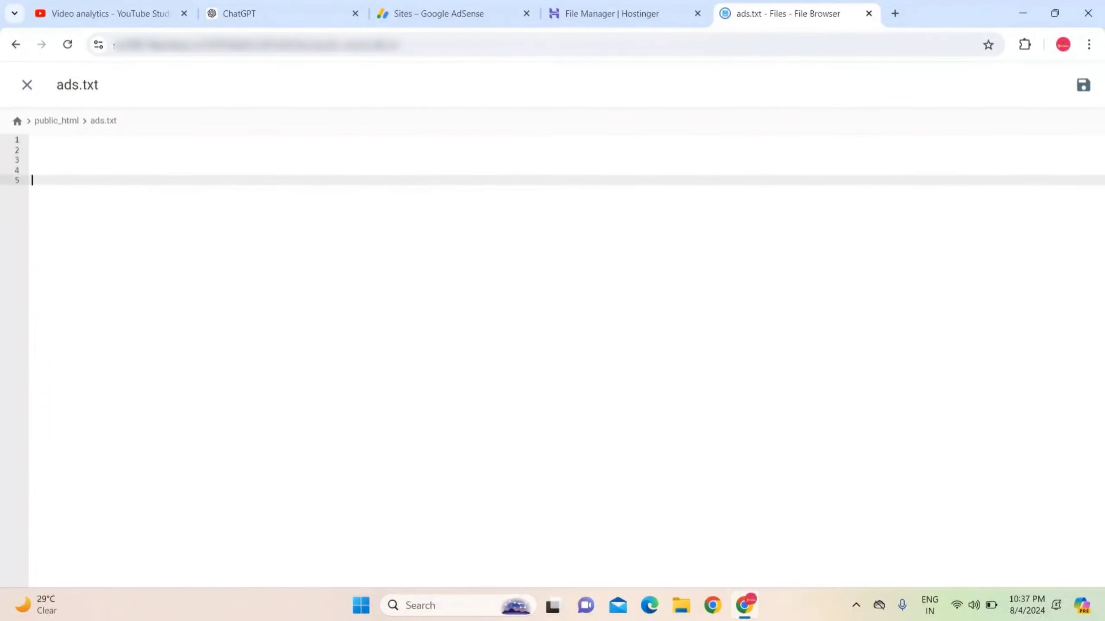
{"action": "key", "text": "BackSpace"}
{"action": "key", "text": "BackSpace"}
{"action": "key", "text": "BackSpace"}
{"action": "key", "text": "BackSpace"}
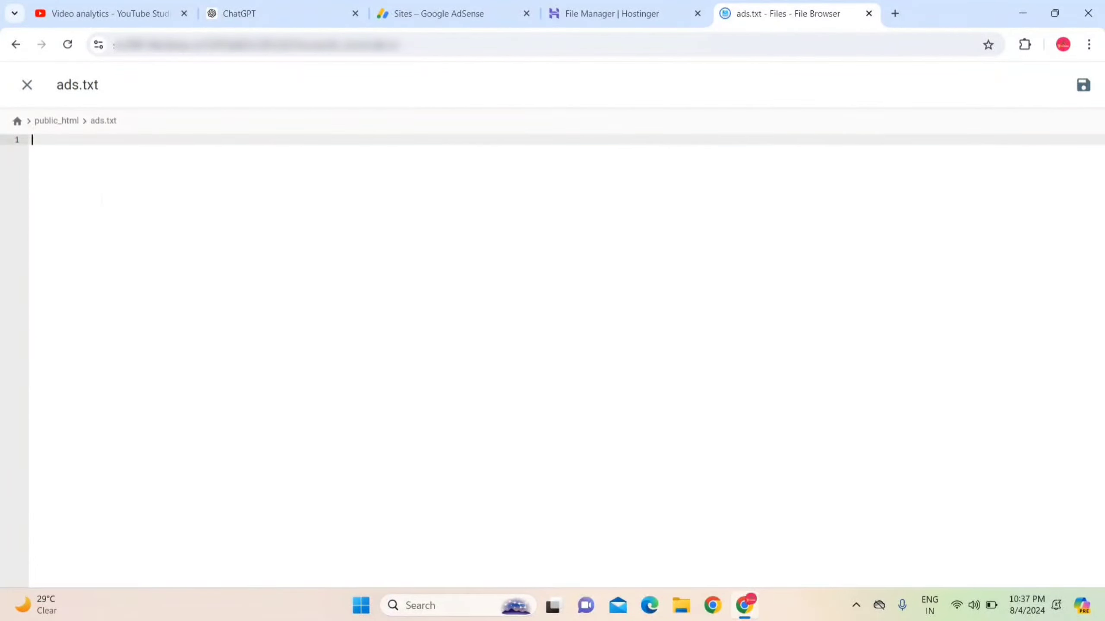
Step: Switch to AdSense, open the naathindi.com site details and copy its ads.txt code
{"action": "left_click", "coordinate": [457, 12]}
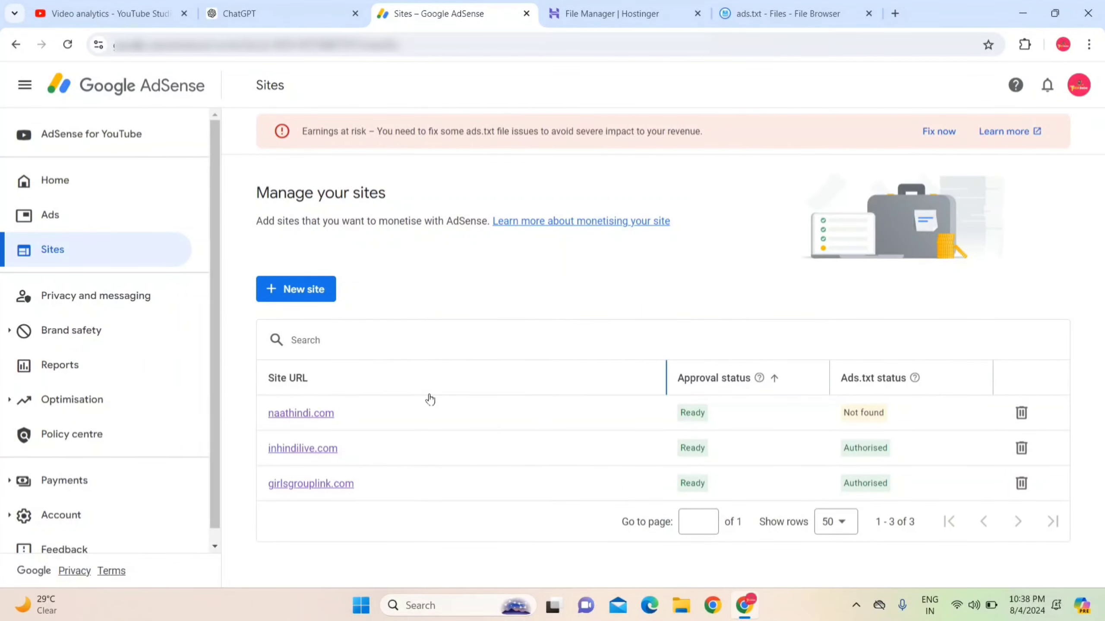
{"action": "left_click", "coordinate": [306, 416]}
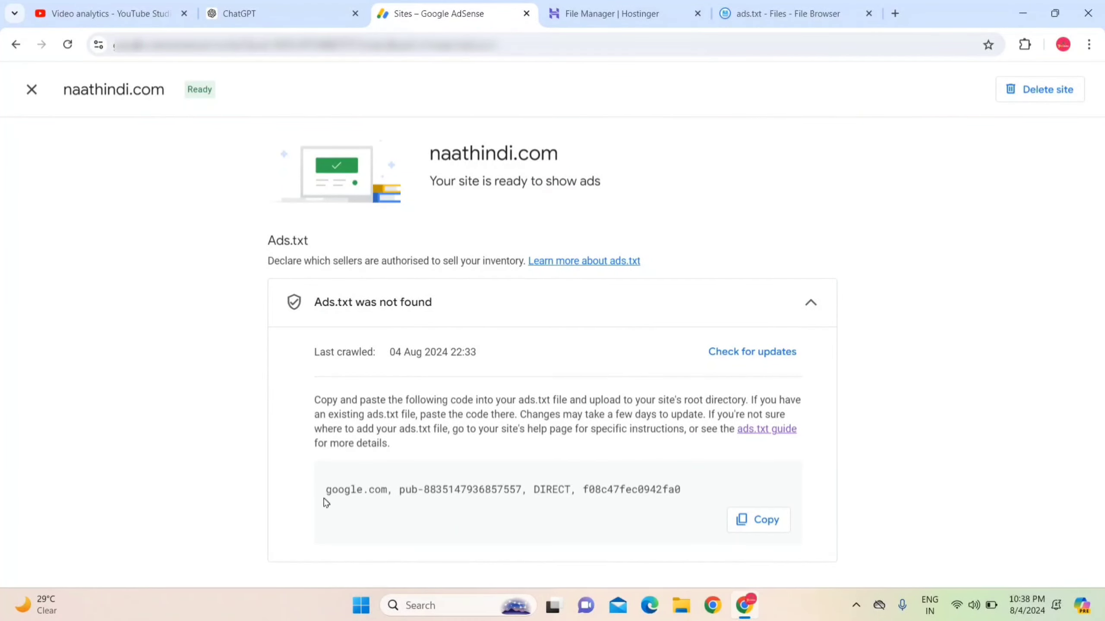
{"action": "left_click_drag", "start_coordinate": [682, 492], "coordinate": [327, 496]}
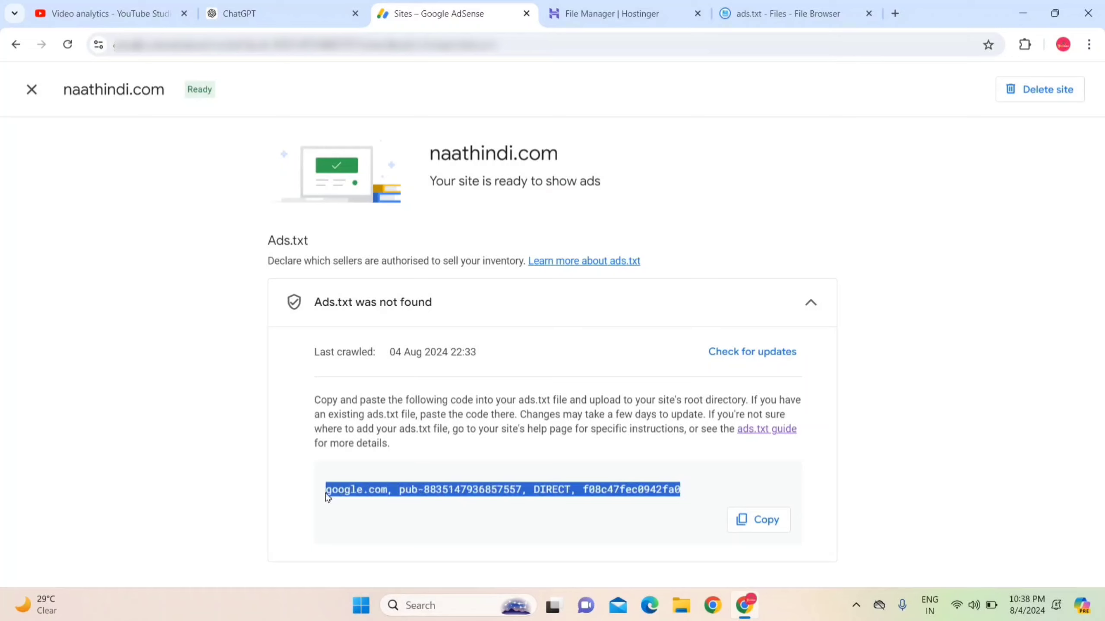
{"action": "left_click", "coordinate": [327, 497]}
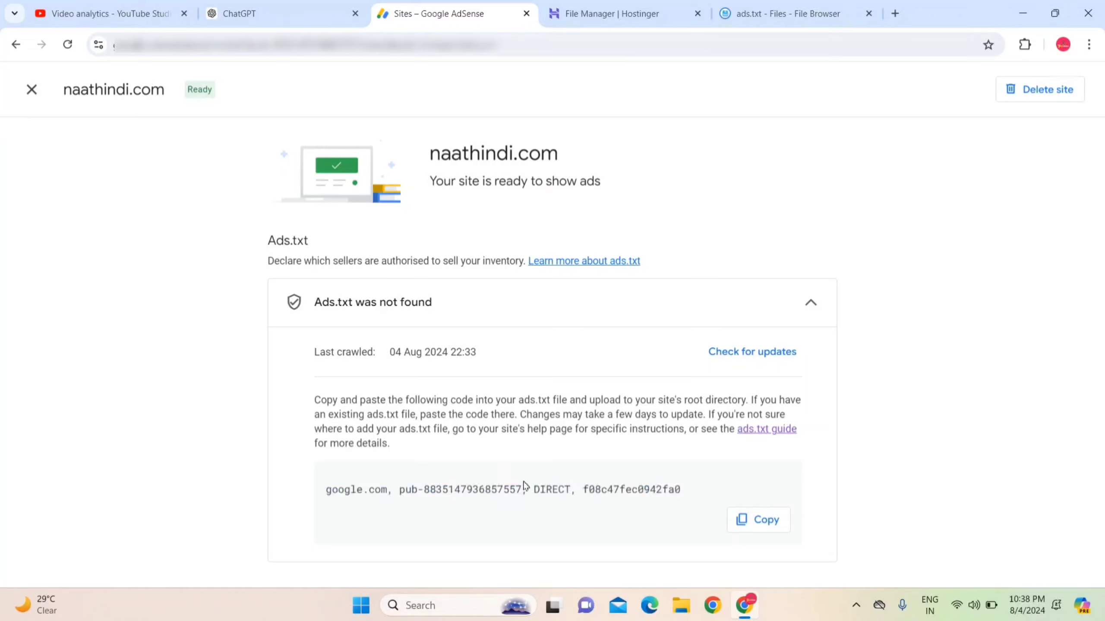
{"action": "left_click", "coordinate": [771, 524]}
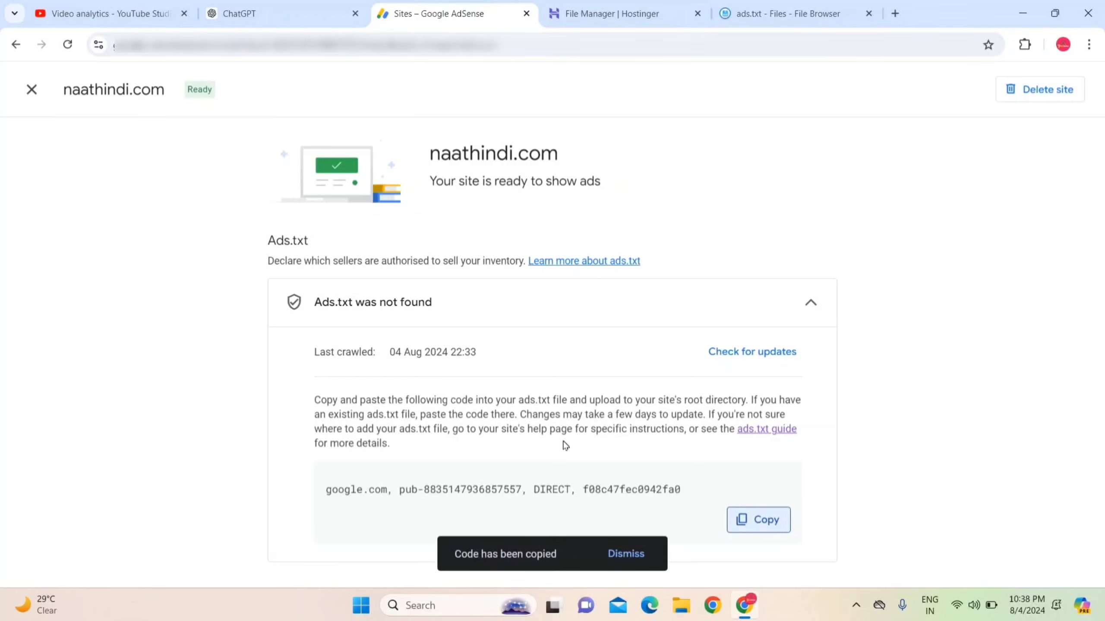
Step: Return to the File Browser, paste the copied AdSense code into the empty ads.txt file and save it
{"action": "left_click", "coordinate": [760, 14]}
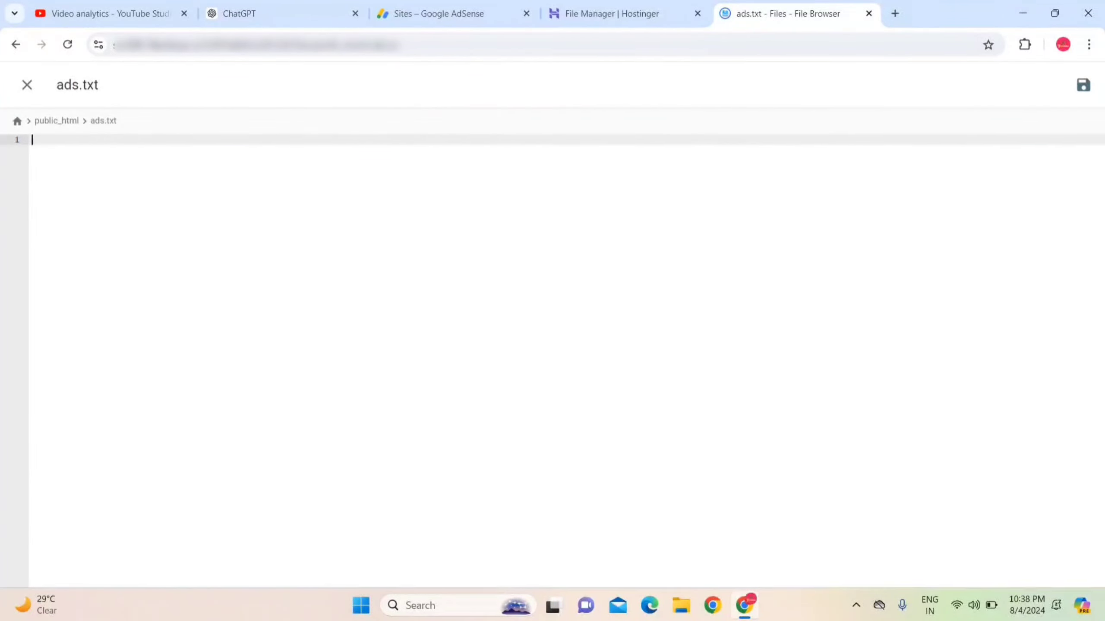
{"action": "right_click", "coordinate": [71, 190]}
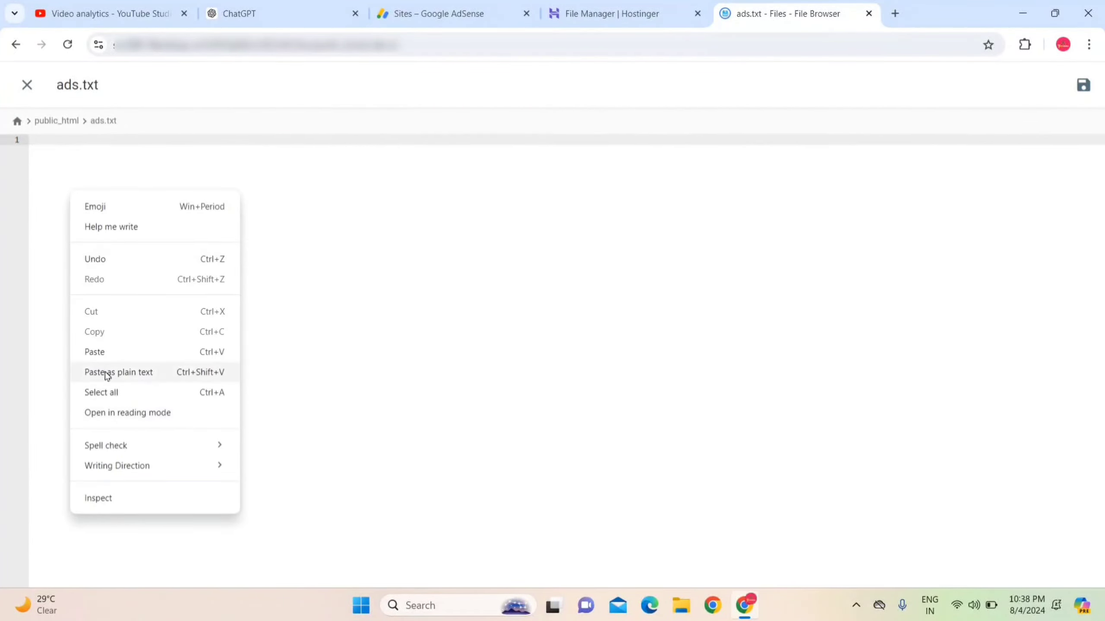
{"action": "left_click", "coordinate": [96, 356]}
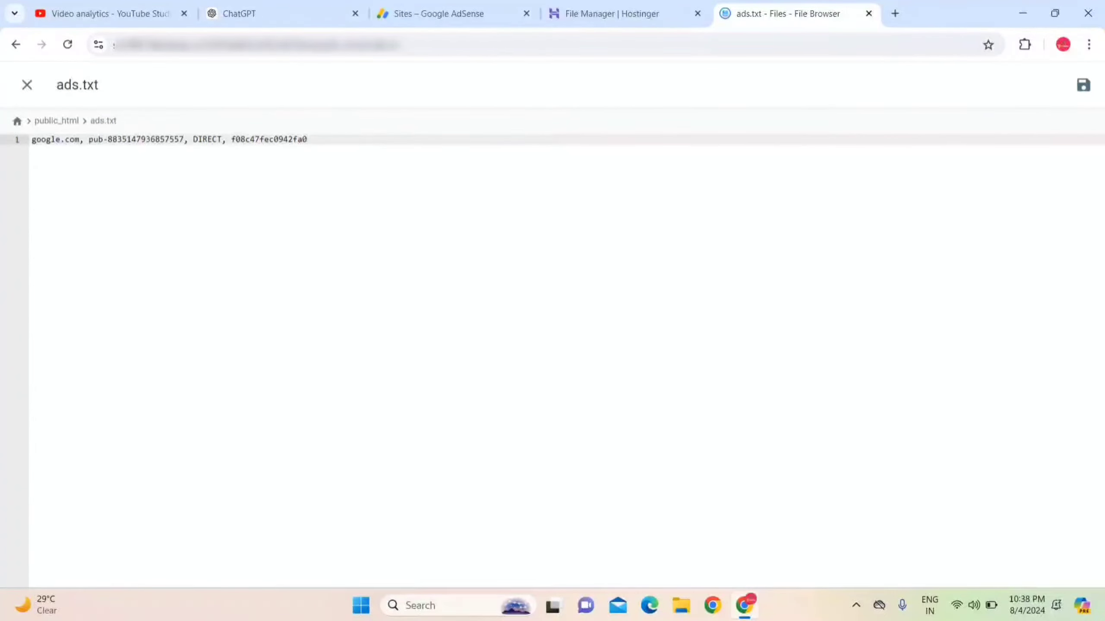
{"action": "left_click", "coordinate": [1084, 87]}
{"action": "left_click", "coordinate": [1084, 86]}
{"action": "left_click", "coordinate": [1084, 89]}
Step: Switch to AdSense, check naathindi.com for ads.txt updates, read the result message and dismiss it
{"action": "left_click", "coordinate": [474, 10]}
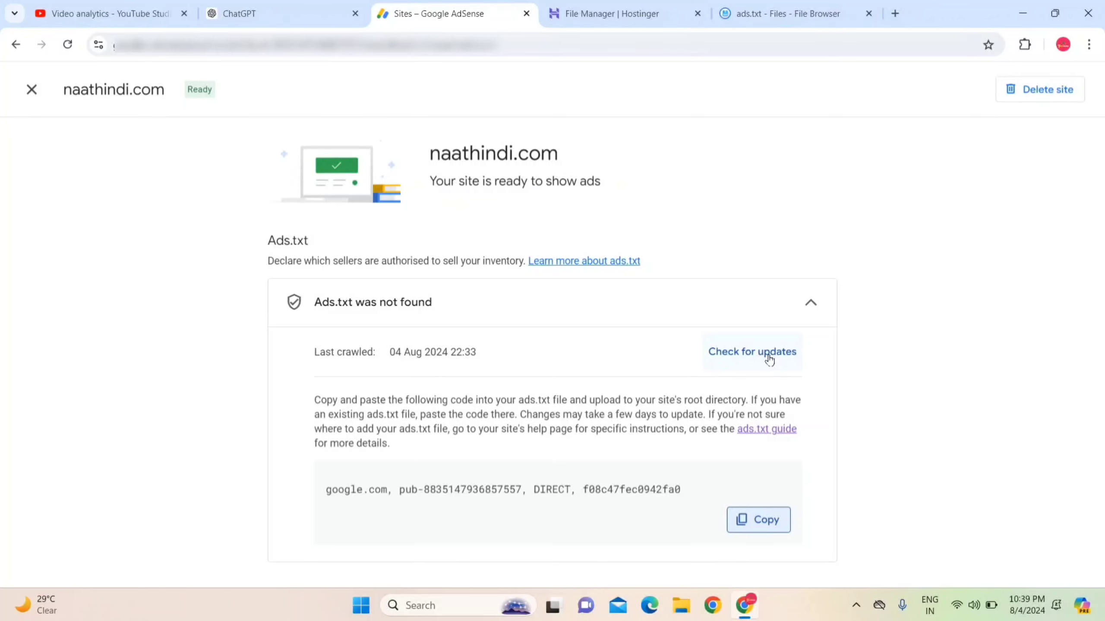
{"action": "left_click", "coordinate": [738, 356]}
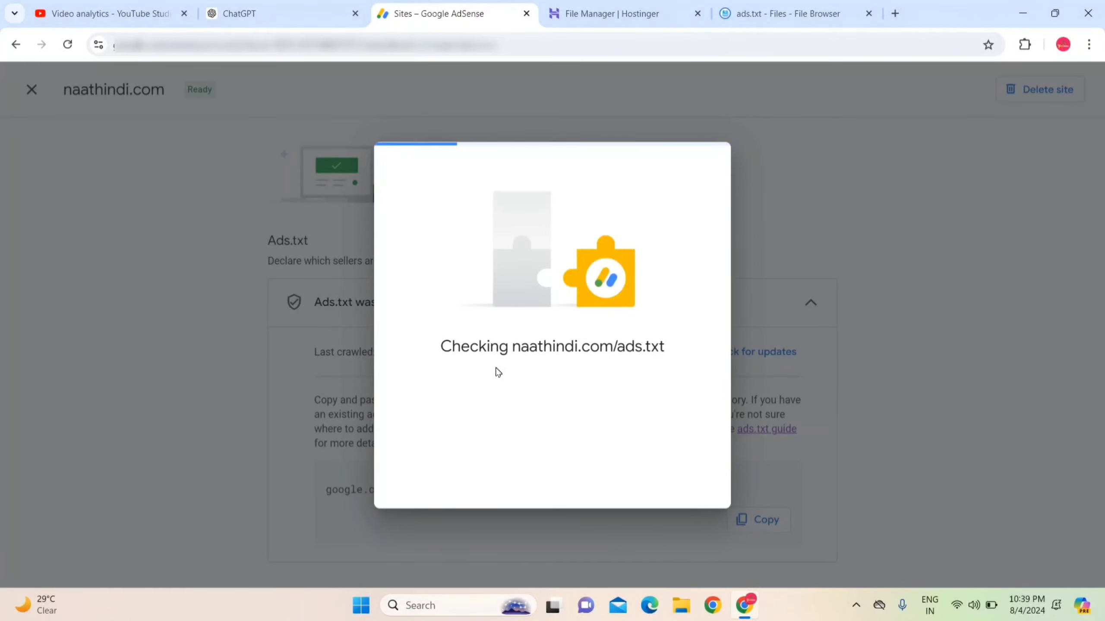
{"action": "left_click_drag", "start_coordinate": [495, 360], "coordinate": [605, 348]}
{"action": "left_click", "coordinate": [505, 349]}
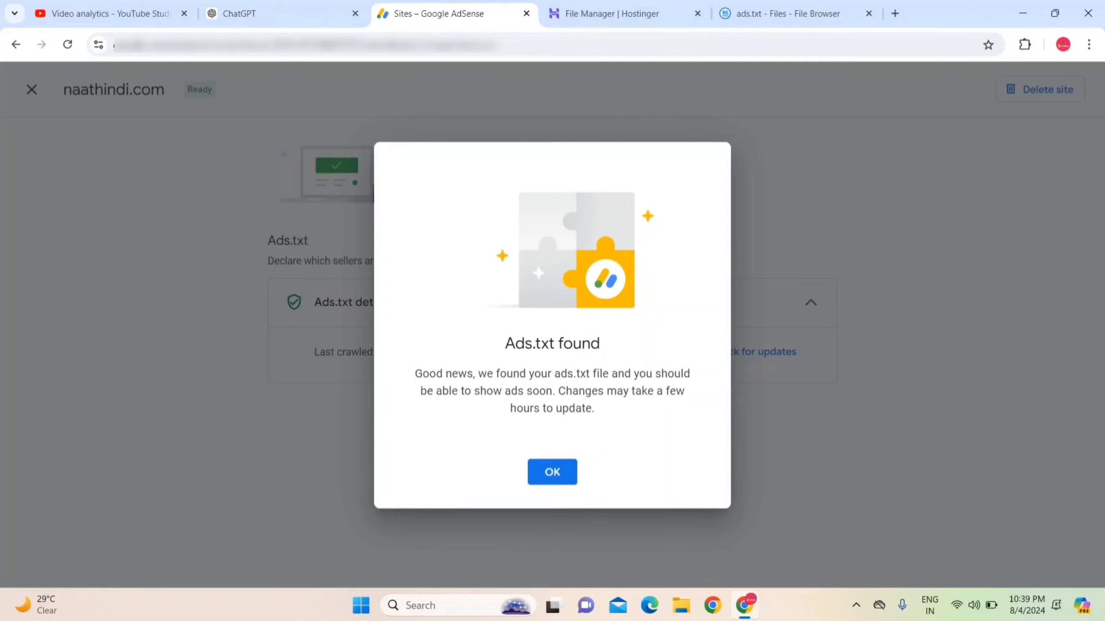
{"action": "left_click_drag", "start_coordinate": [414, 380], "coordinate": [488, 377]}
{"action": "left_click", "coordinate": [496, 387]}
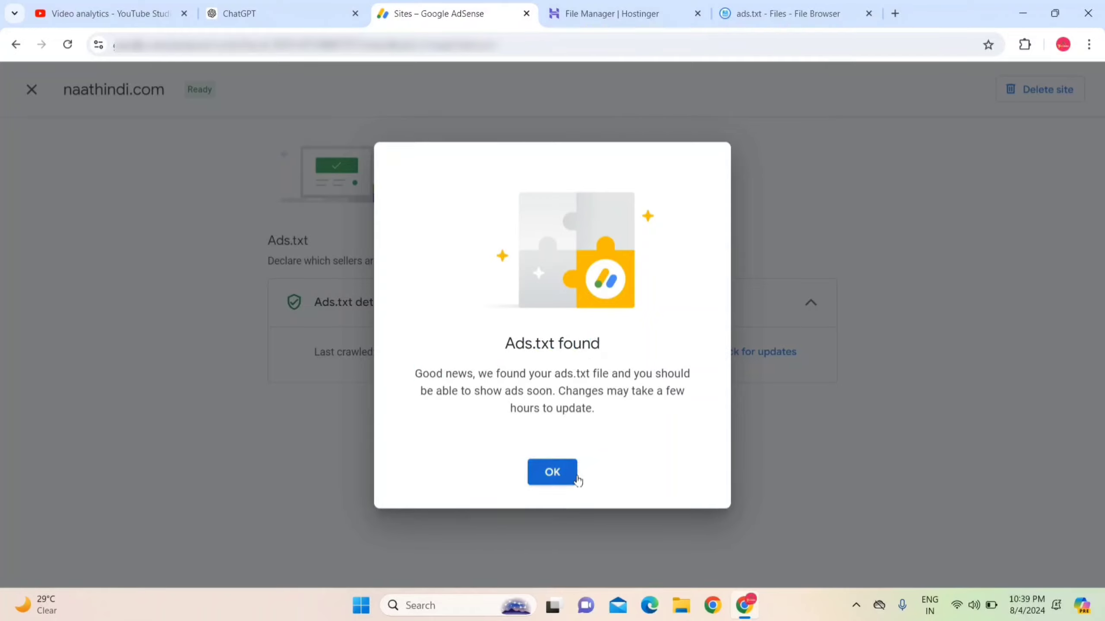
{"action": "left_click", "coordinate": [552, 480]}
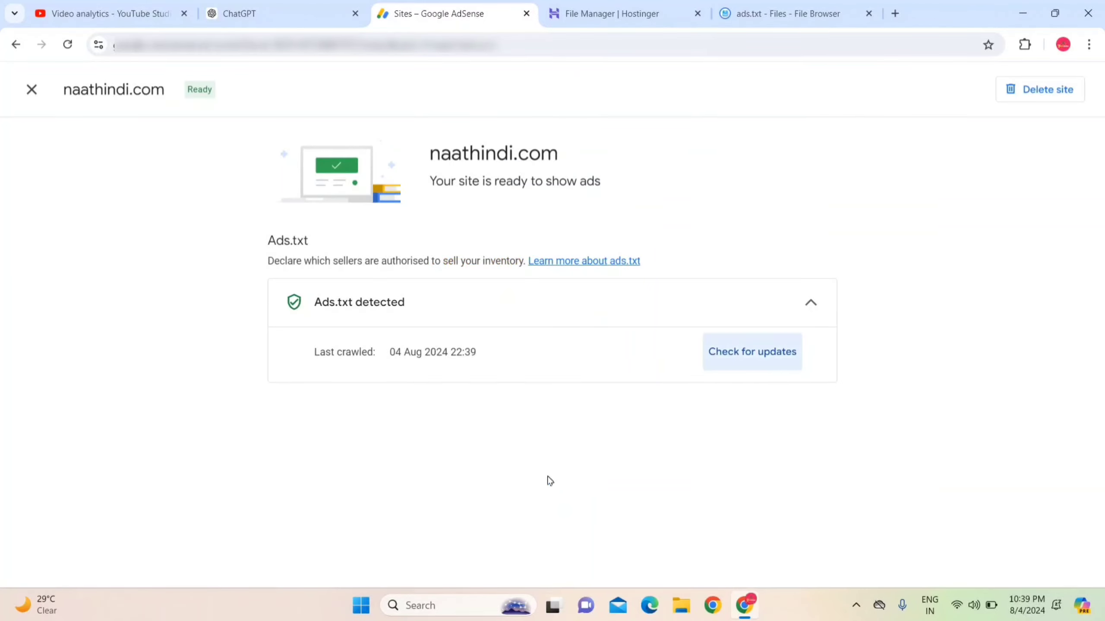
Step: Close the naathindi.com details and examine the Ads.txt status column in the sites list
{"action": "left_click", "coordinate": [32, 99]}
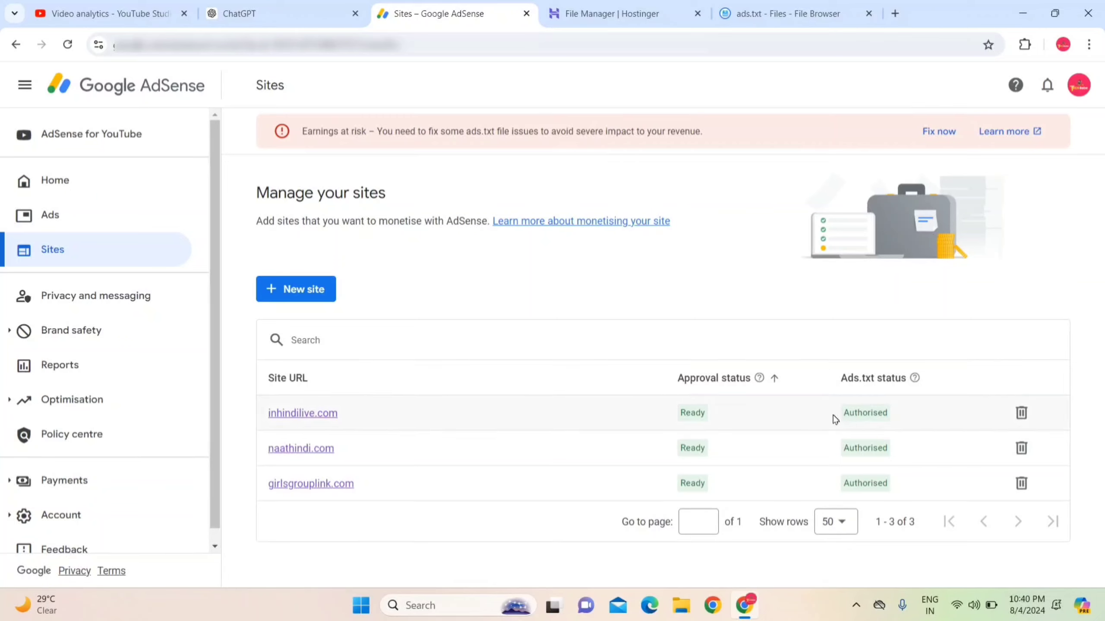
{"action": "left_click_drag", "start_coordinate": [834, 419], "coordinate": [899, 420]}
{"action": "left_click", "coordinate": [896, 420]}
{"action": "left_click_drag", "start_coordinate": [830, 414], "coordinate": [920, 416]}
{"action": "left_click", "coordinate": [920, 415]}
Step: Read the earnings-at-risk warning above the sites list and reload the Sites page
{"action": "left_click_drag", "start_coordinate": [299, 135], "coordinate": [606, 132]}
{"action": "left_click", "coordinate": [607, 132]}
{"action": "left_click_drag", "start_coordinate": [294, 132], "coordinate": [544, 131]}
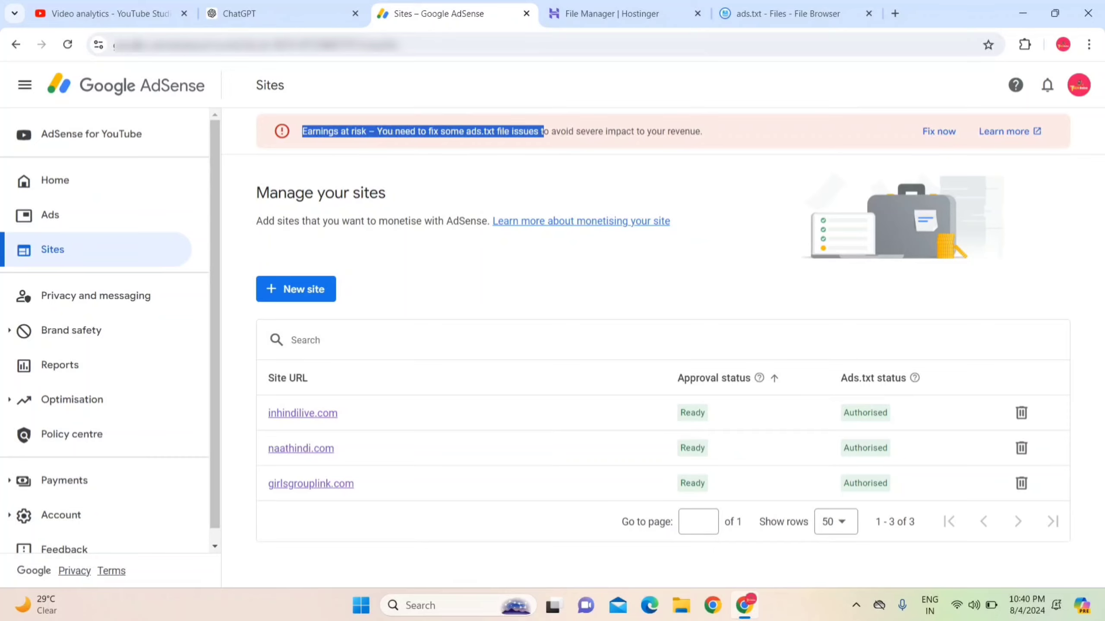
{"action": "left_click", "coordinate": [543, 131]}
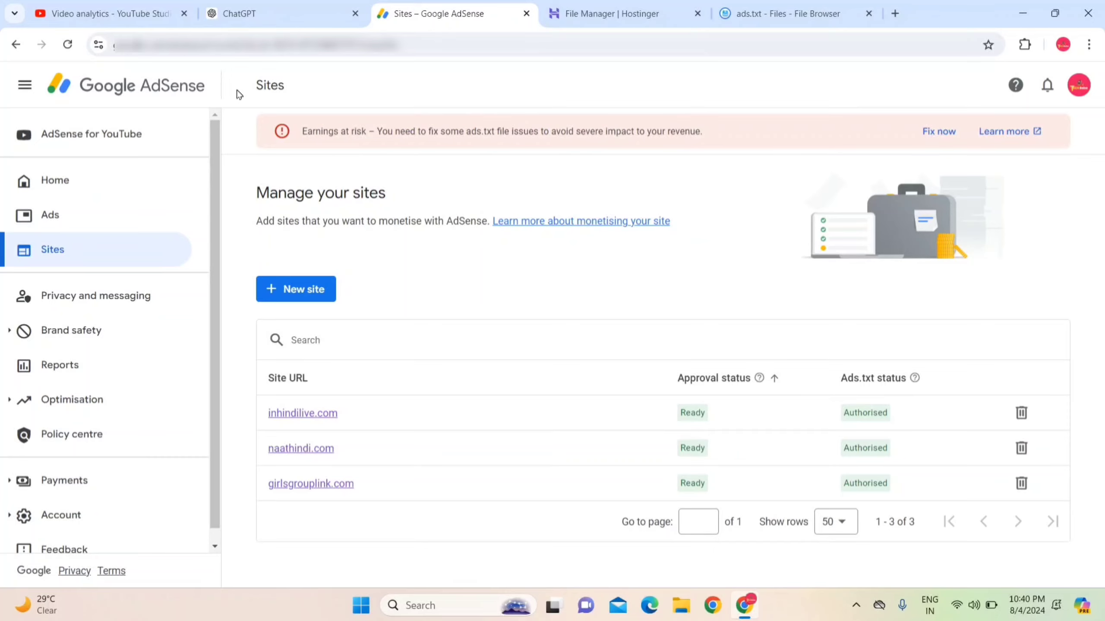
{"action": "left_click", "coordinate": [70, 45]}
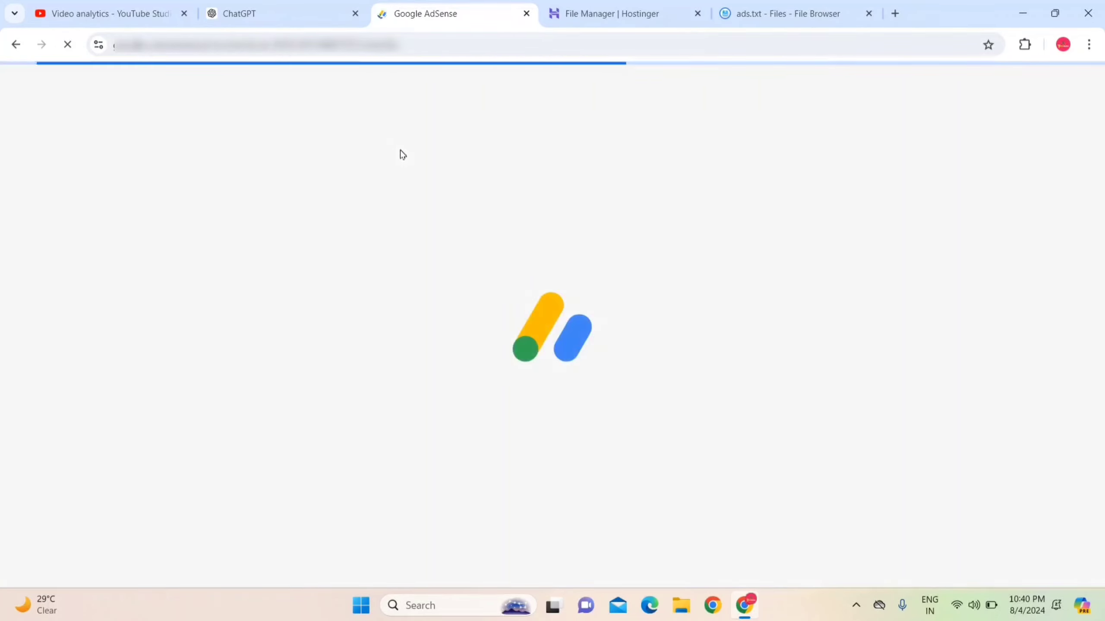